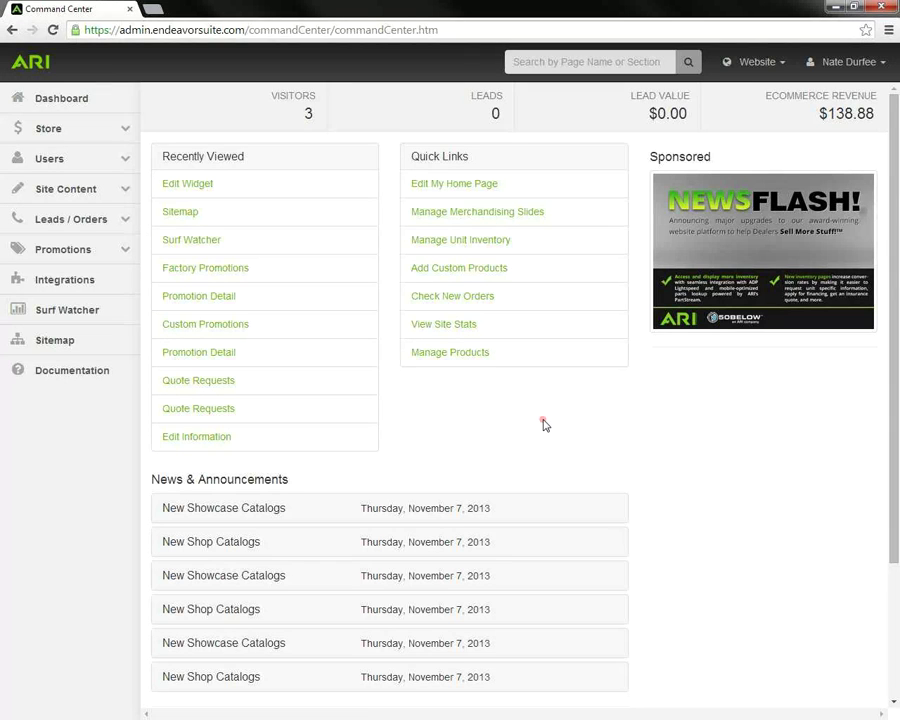
Step: Expand Store and then Configuration in the sidebar to list the store configuration pages
click(83, 136)
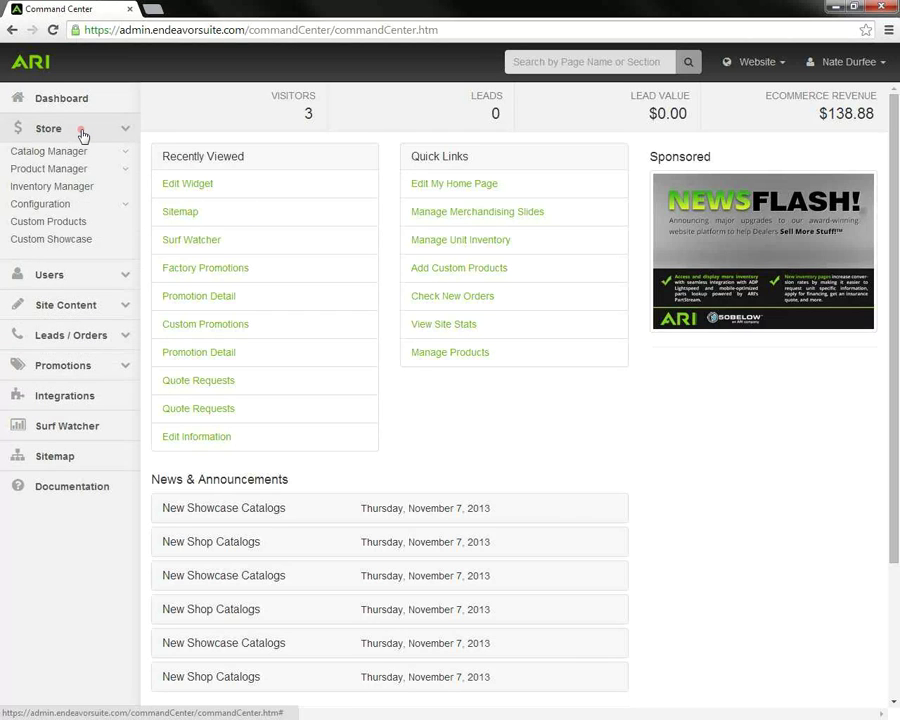
click(125, 206)
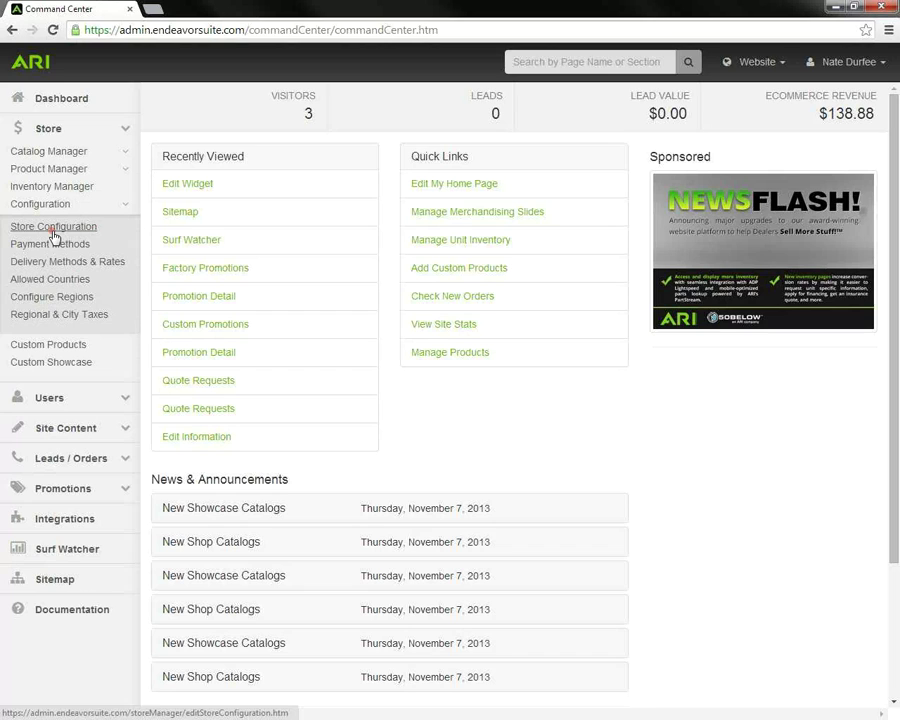
Step: Open Store Configuration and toggle Promotion Codes Enabled to No and back to Yes
click(53, 230)
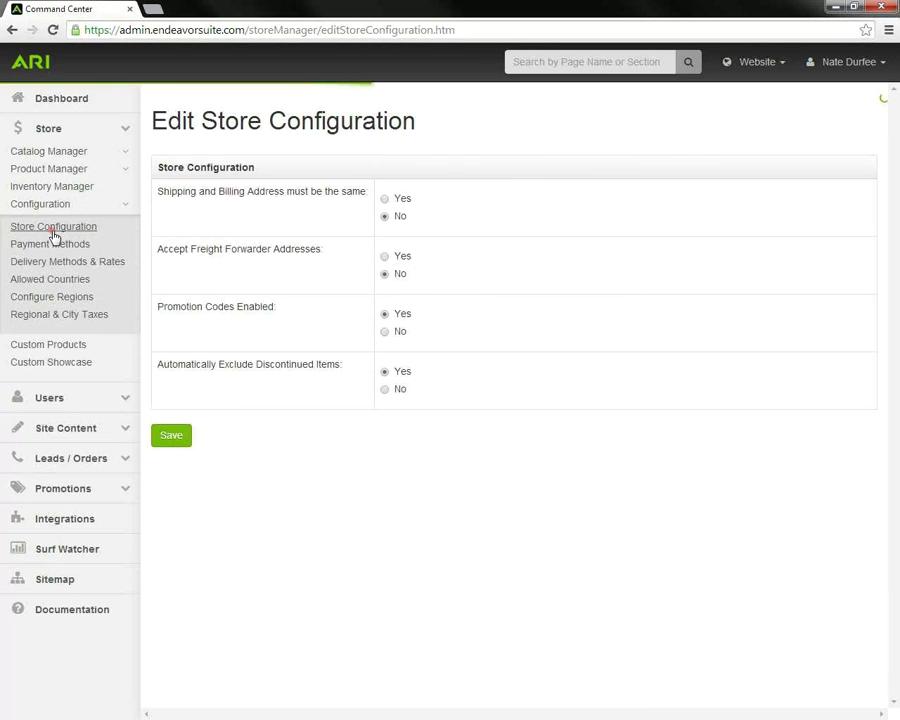
click(463, 261)
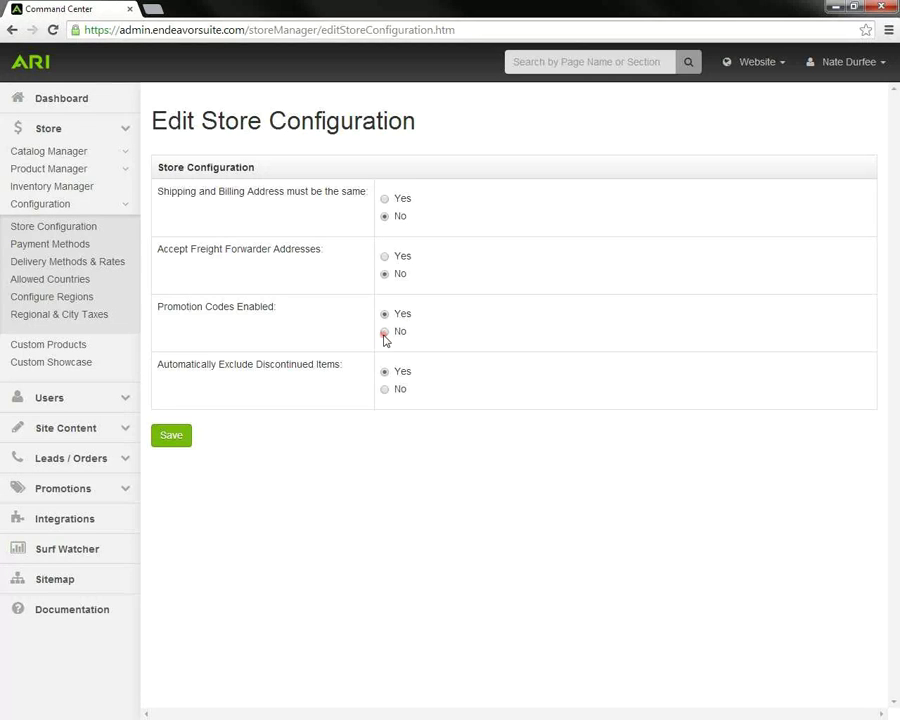
click(385, 331)
click(386, 314)
Step: On Payment Methods, accept Credit Cards with VISA, MASTERCARD and DISCOVER, and save
click(66, 246)
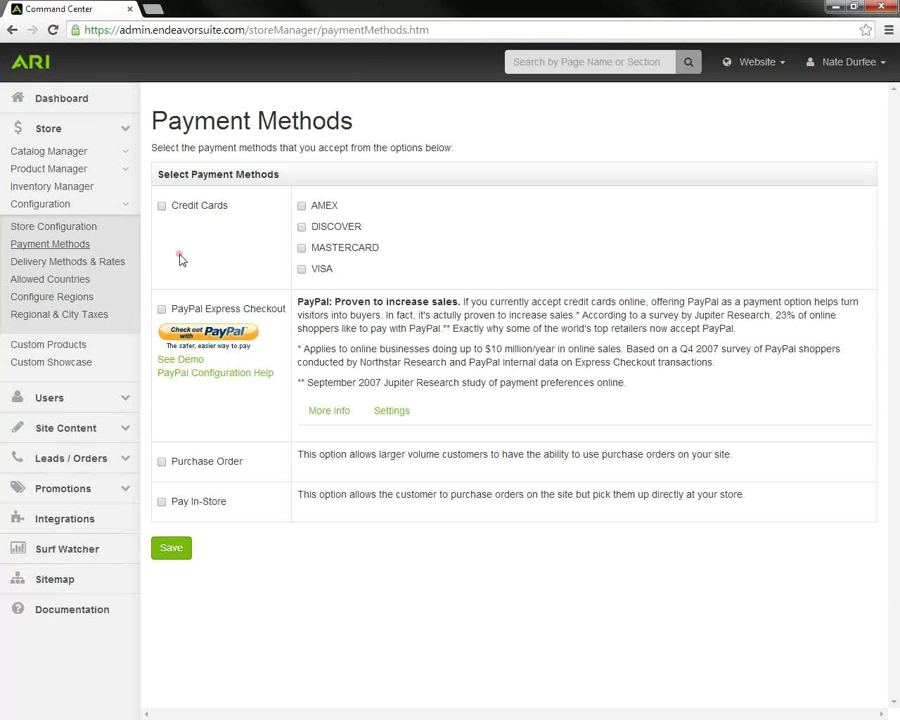
click(162, 206)
click(272, 272)
click(301, 269)
click(301, 248)
click(302, 227)
click(185, 558)
Step: Set PayPal Express Checkout to use API credentials and open the Documentation link in a new tab
click(388, 417)
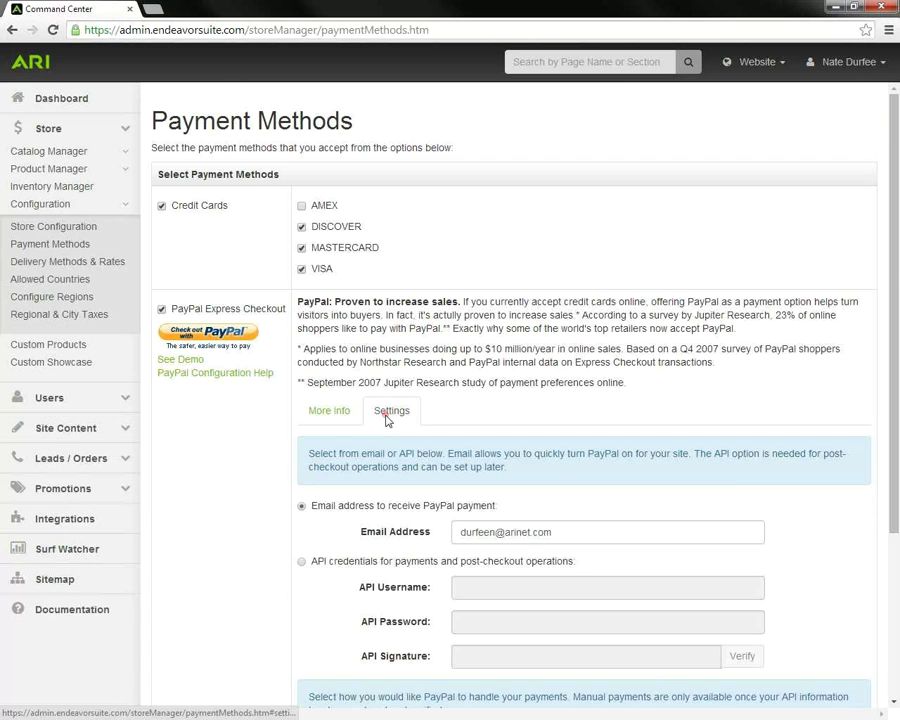
scroll(239, 452, down, 1)
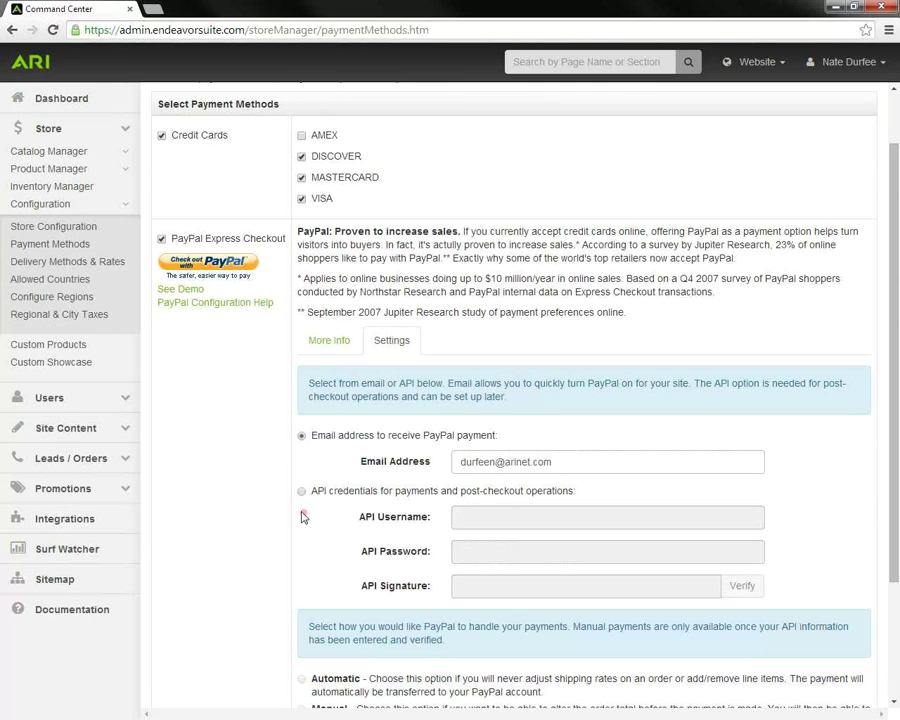
click(302, 492)
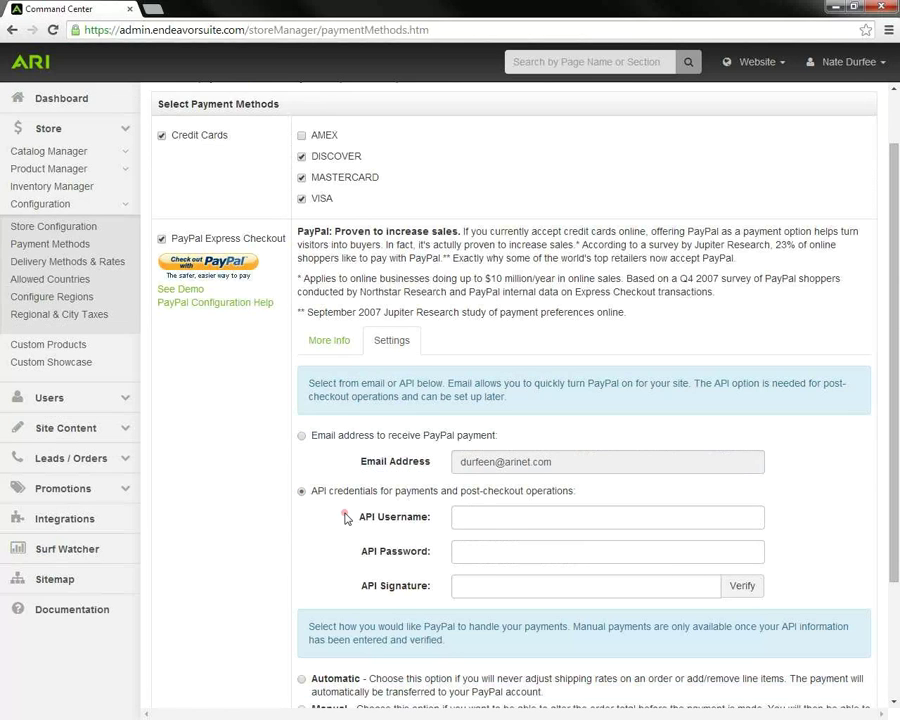
right_click(80, 610)
click(141, 516)
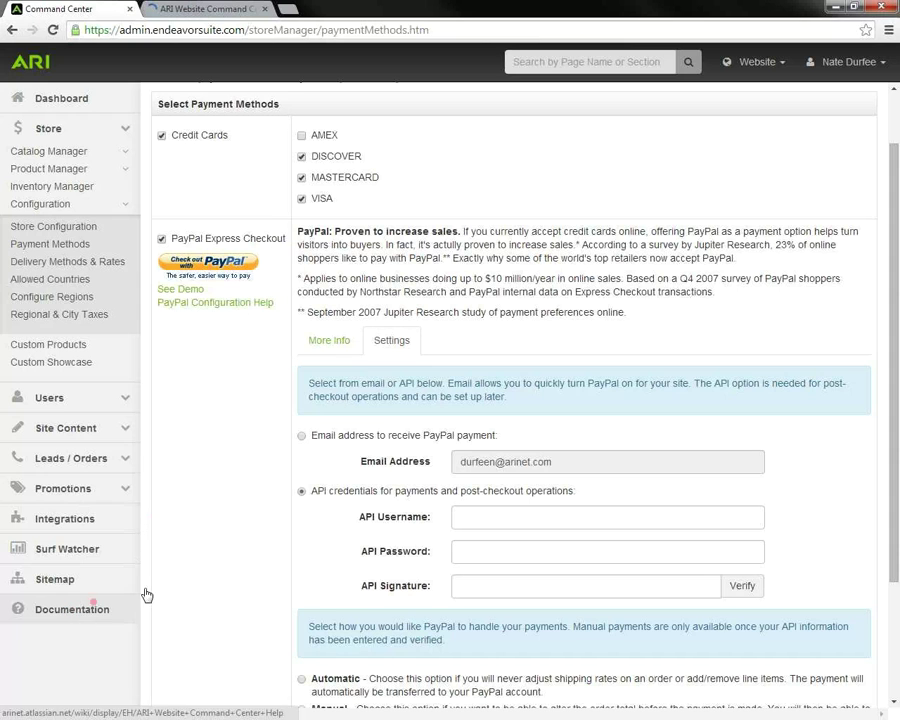
Step: In the help tab, open the paypal topic's setup article, read through it, and return to Command Center
click(224, 12)
scroll(425, 440, down, 5)
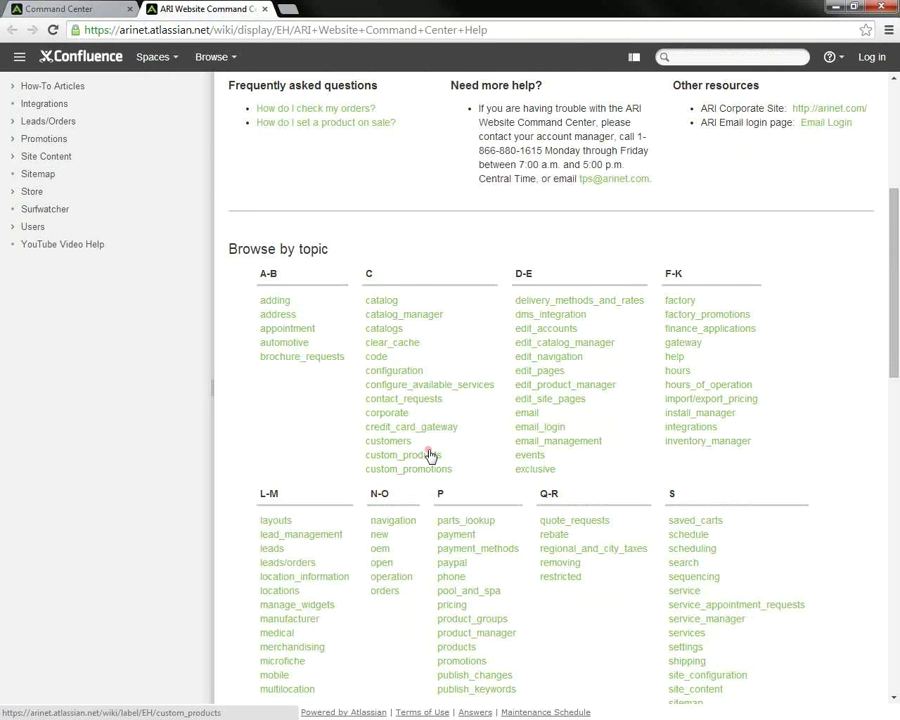
scroll(430, 454, down, 3)
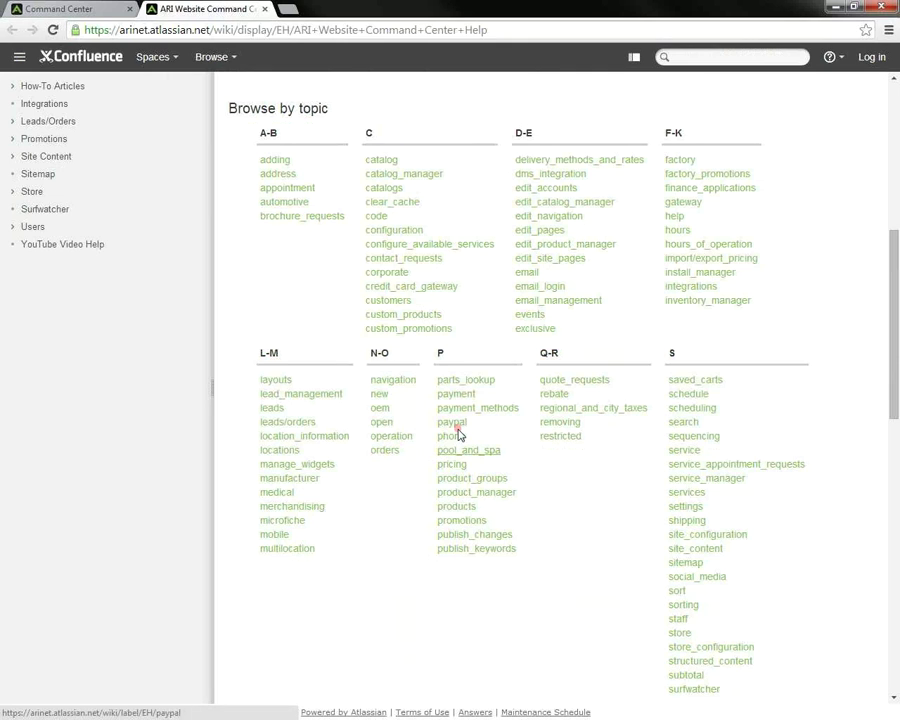
click(455, 424)
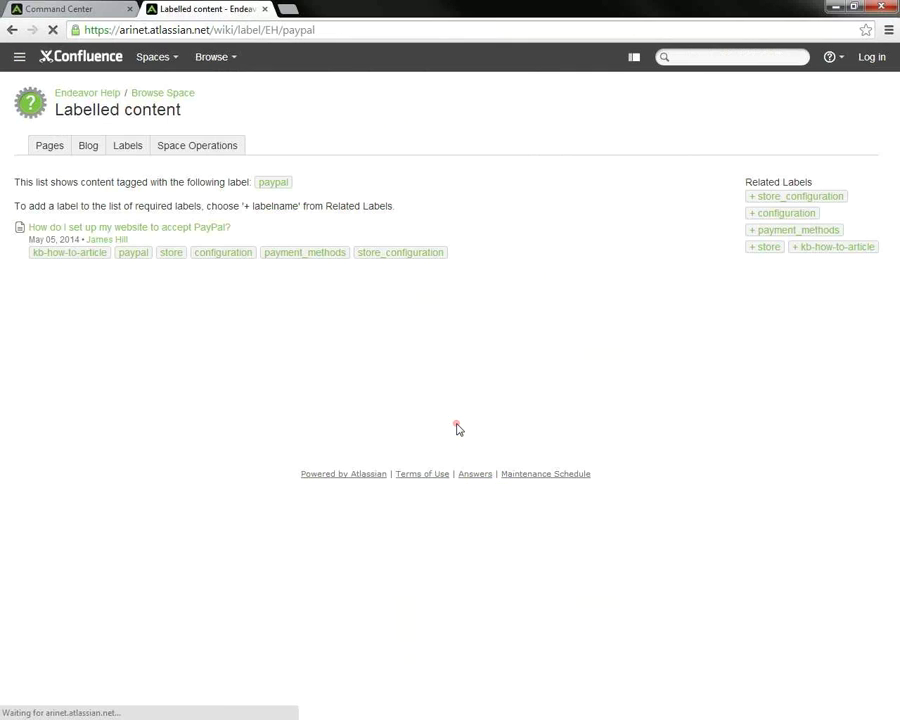
click(145, 229)
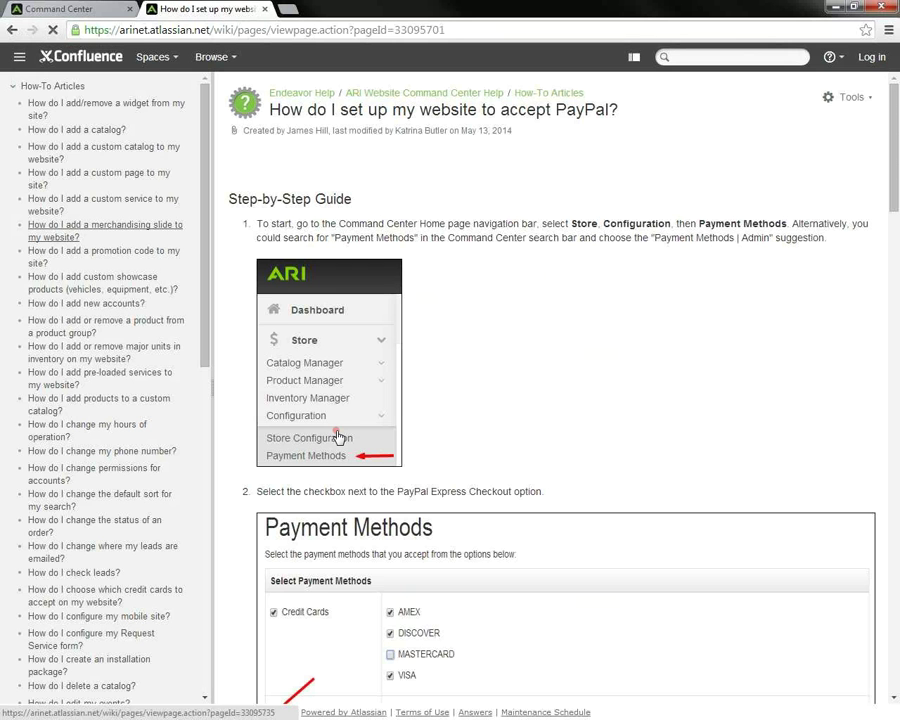
scroll(339, 437, down, 2)
scroll(339, 437, down, 6)
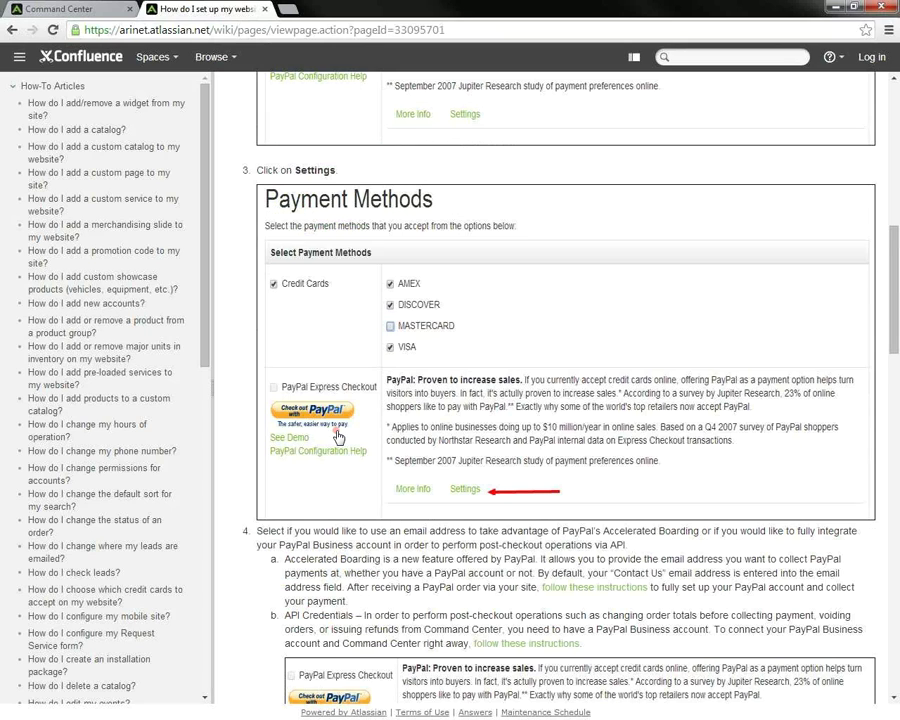
scroll(339, 437, down, 1)
scroll(339, 437, down, 5)
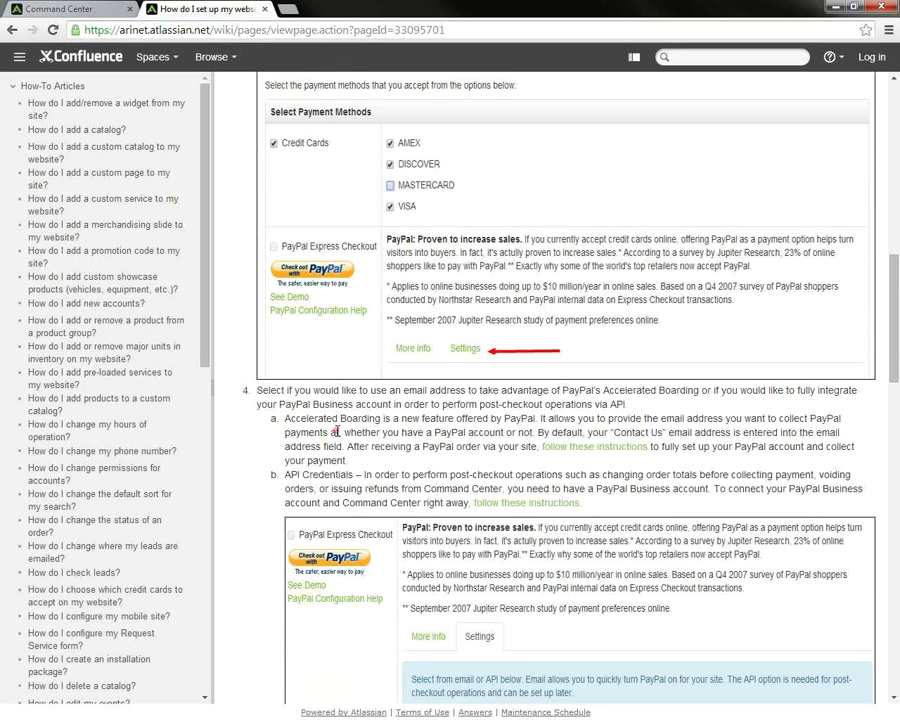
scroll(339, 437, down, 4)
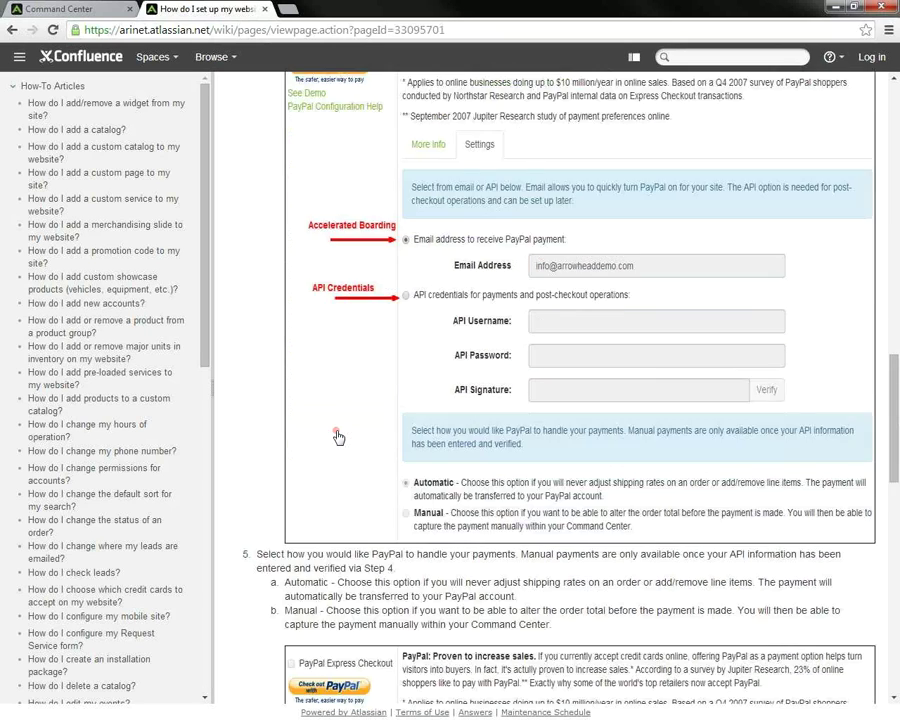
scroll(339, 437, down, 8)
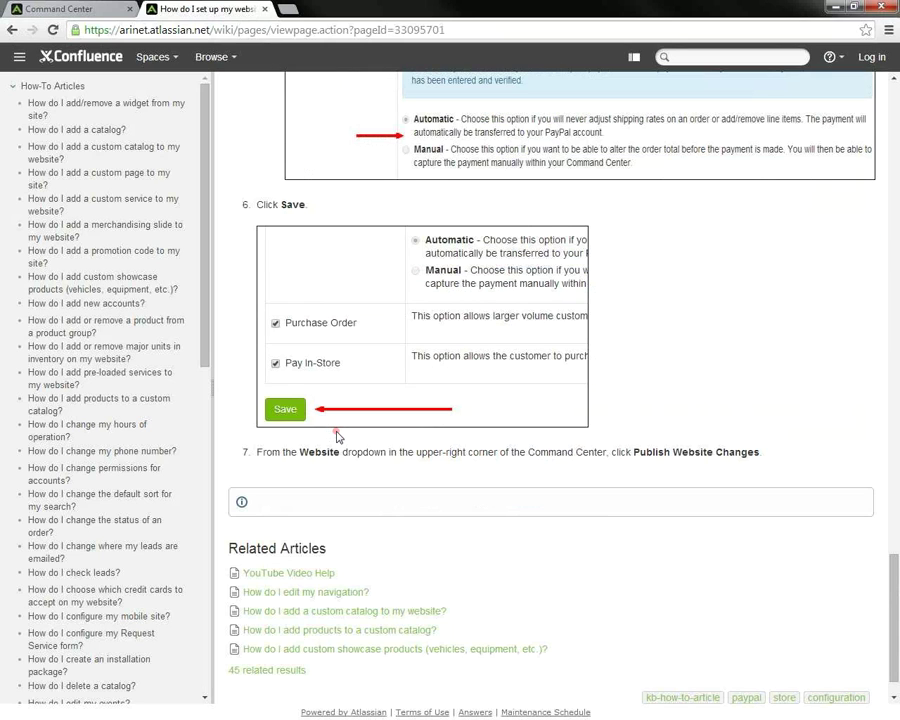
click(60, 9)
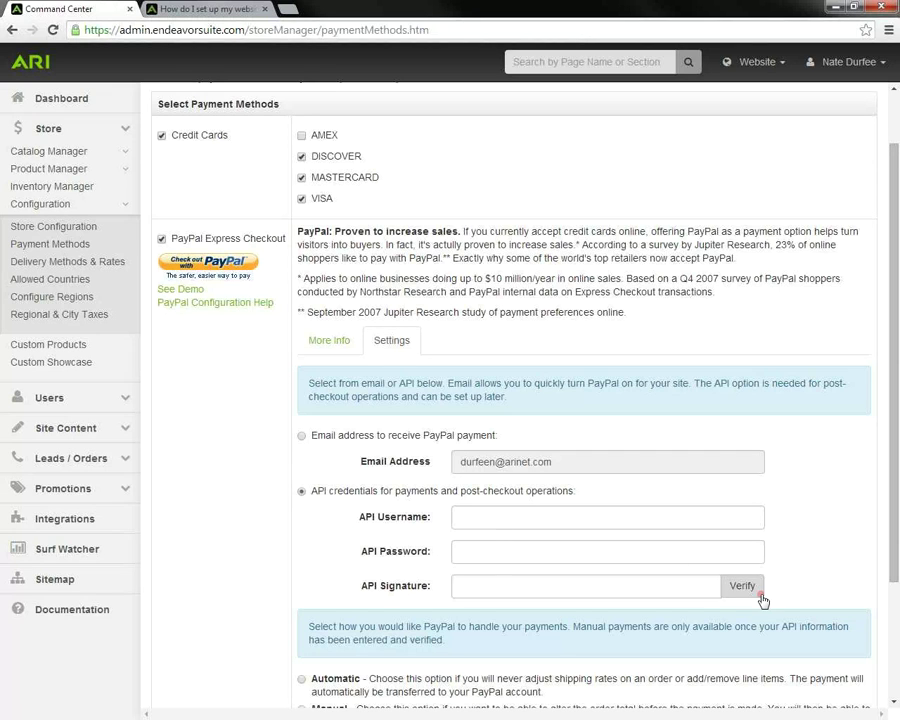
Step: Set PayPal capture to Manual, then uncheck PayPal Express Checkout and save the payment methods
scroll(287, 540, down, 3)
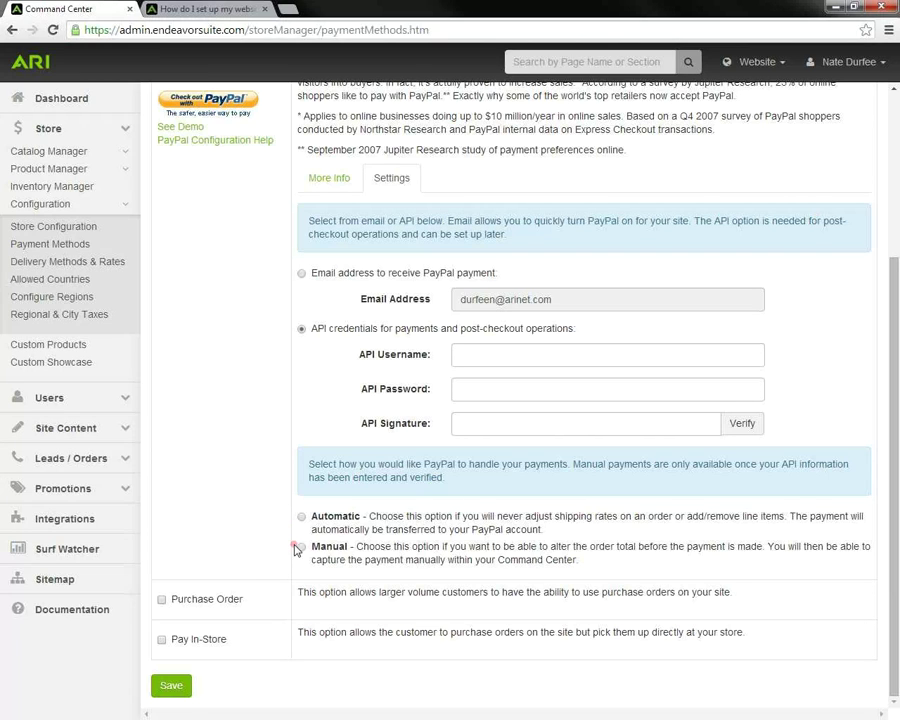
click(301, 547)
scroll(171, 648, up, 3)
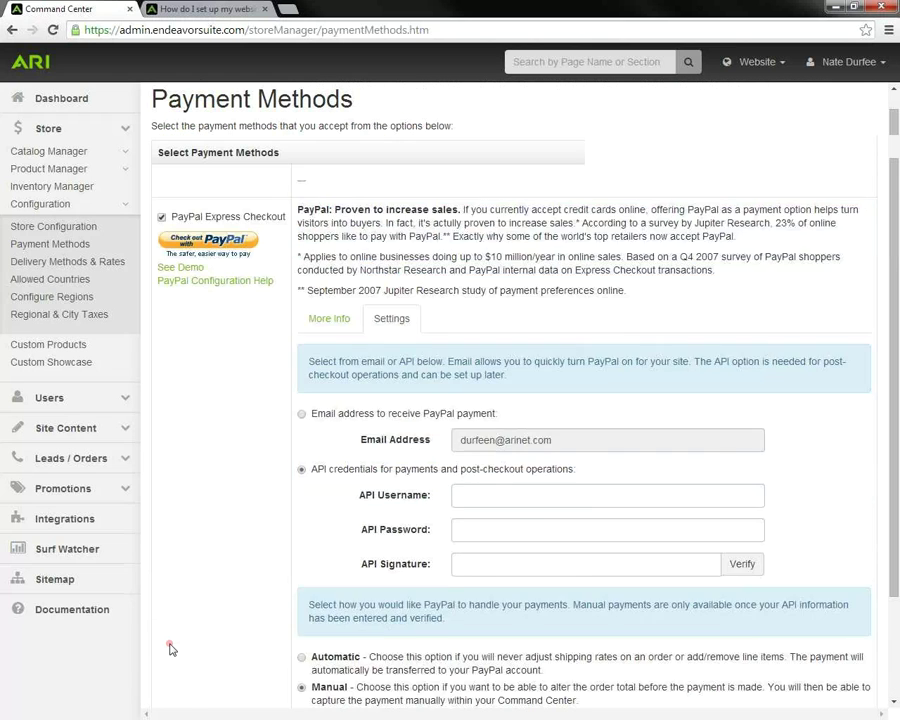
click(161, 287)
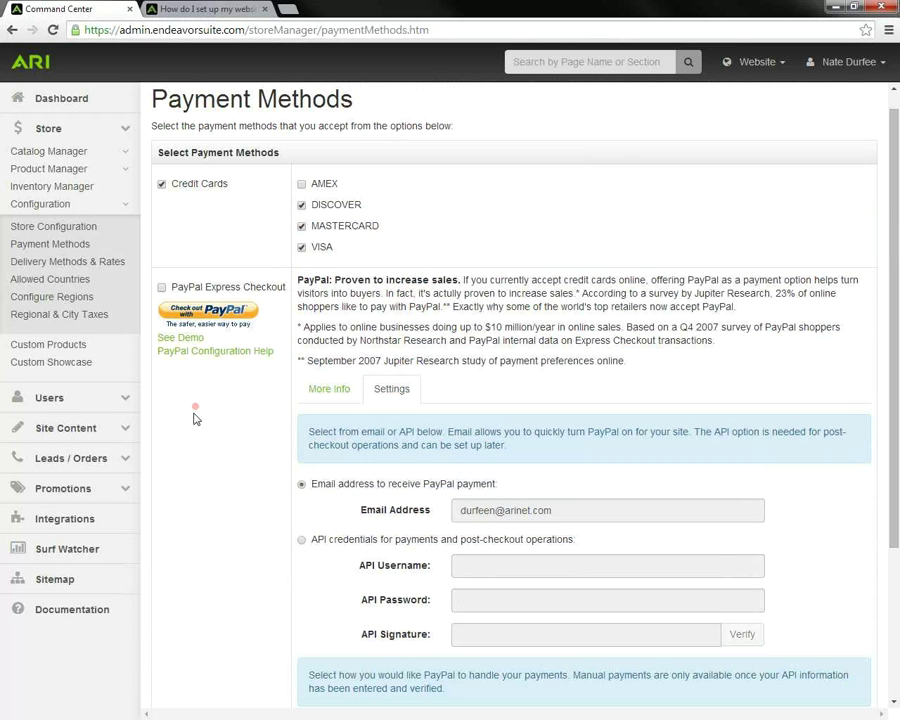
scroll(210, 550, down, 3)
click(180, 688)
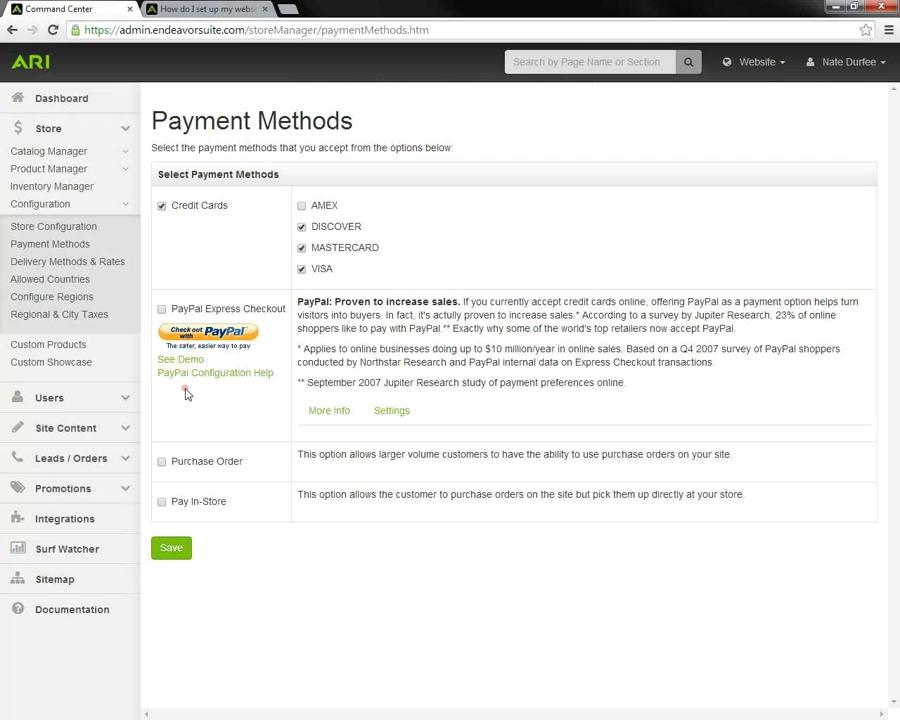
Step: On Delivery Methods & Rates, enable Store Pickup and UPS, leaving USPS unchecked
click(79, 266)
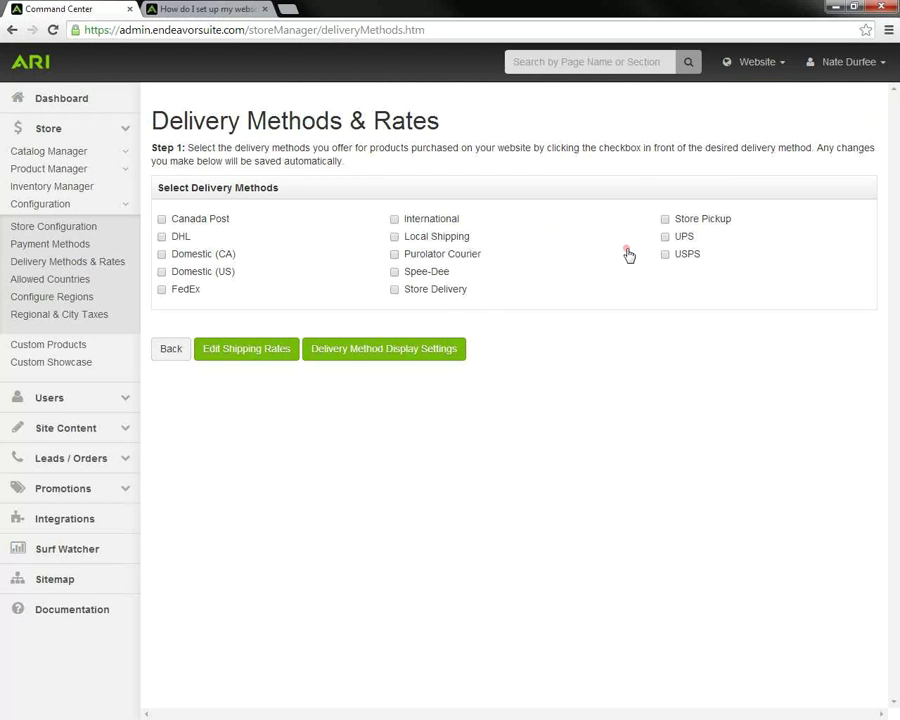
click(664, 220)
click(664, 237)
click(665, 254)
click(665, 254)
Step: Show the service settings for the Store Pickup delivery method
click(247, 358)
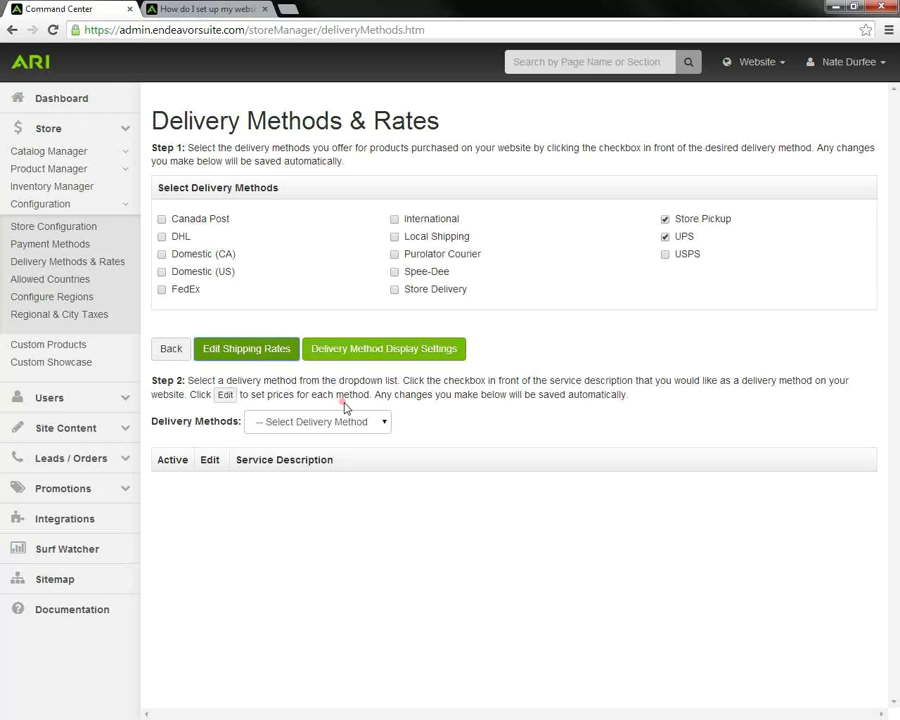
click(383, 423)
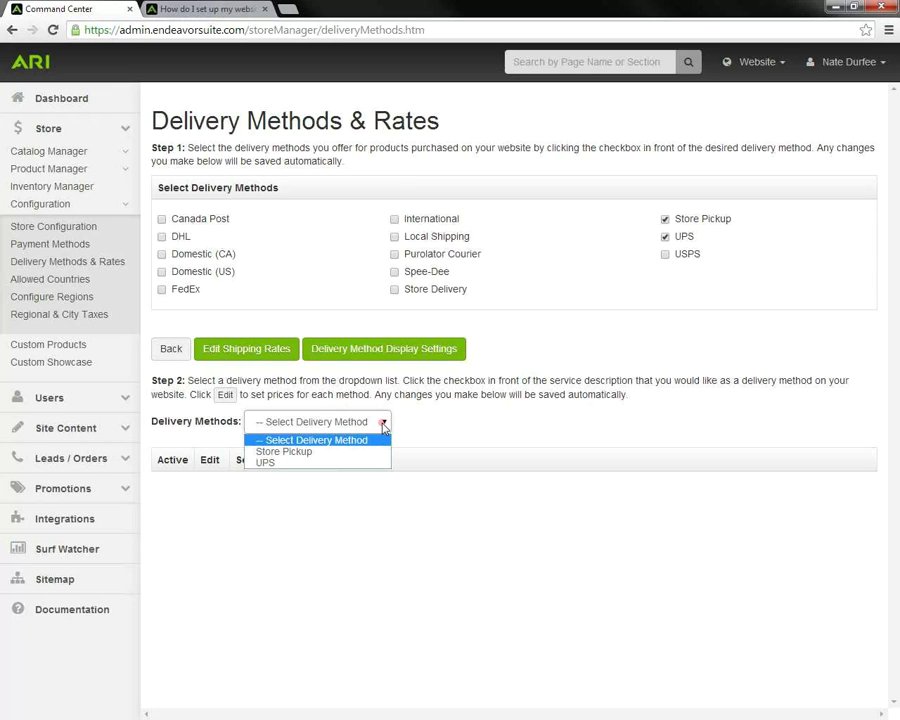
click(303, 452)
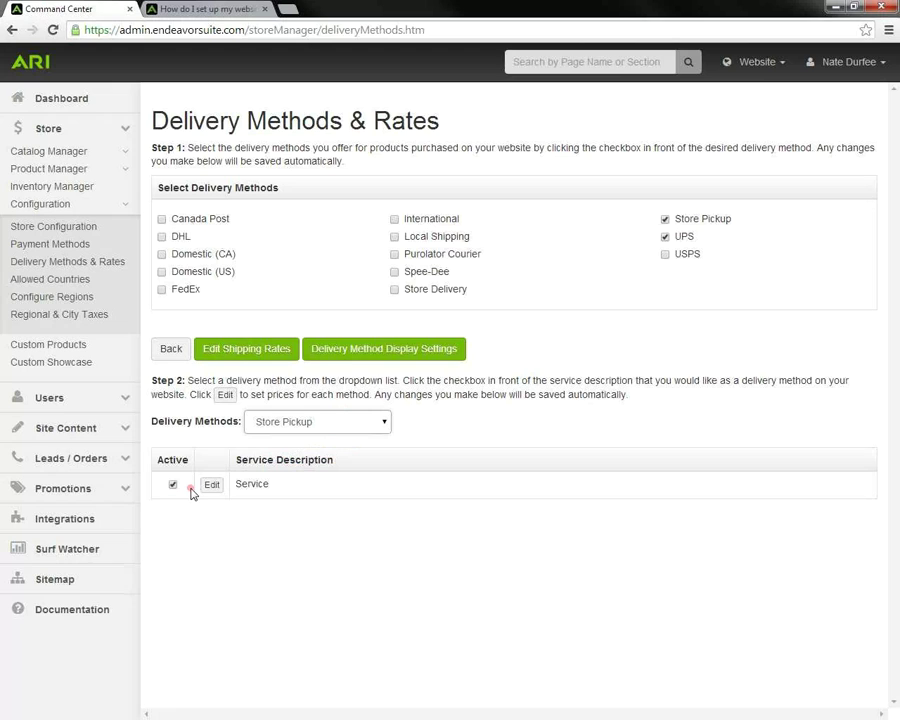
Step: Select UPS in the Delivery Methods list, activate Ground Residential, and edit its pricing
click(386, 422)
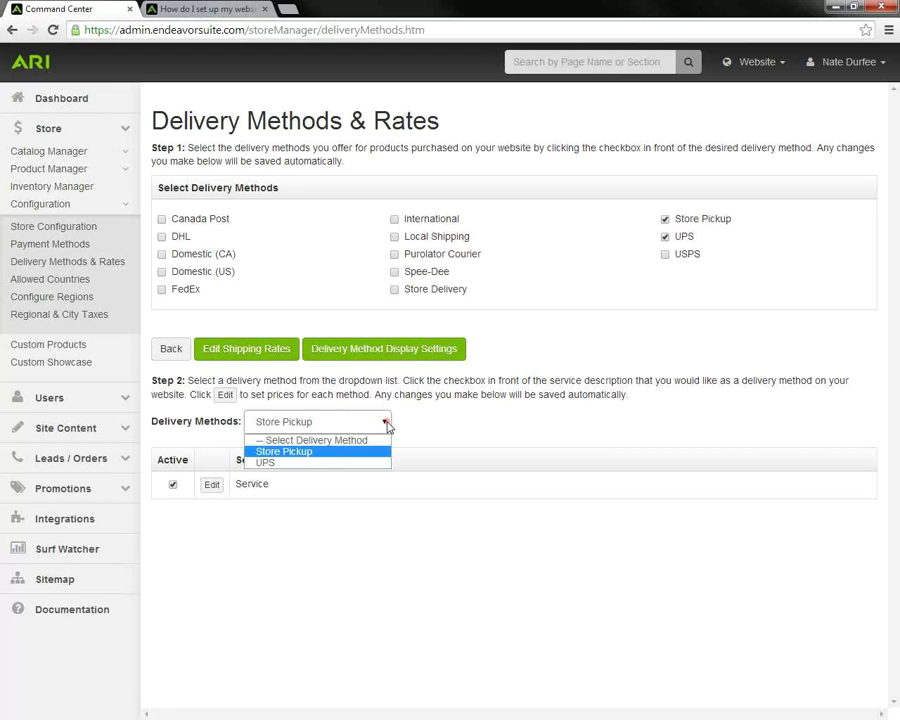
click(291, 463)
scroll(291, 470, down, 2)
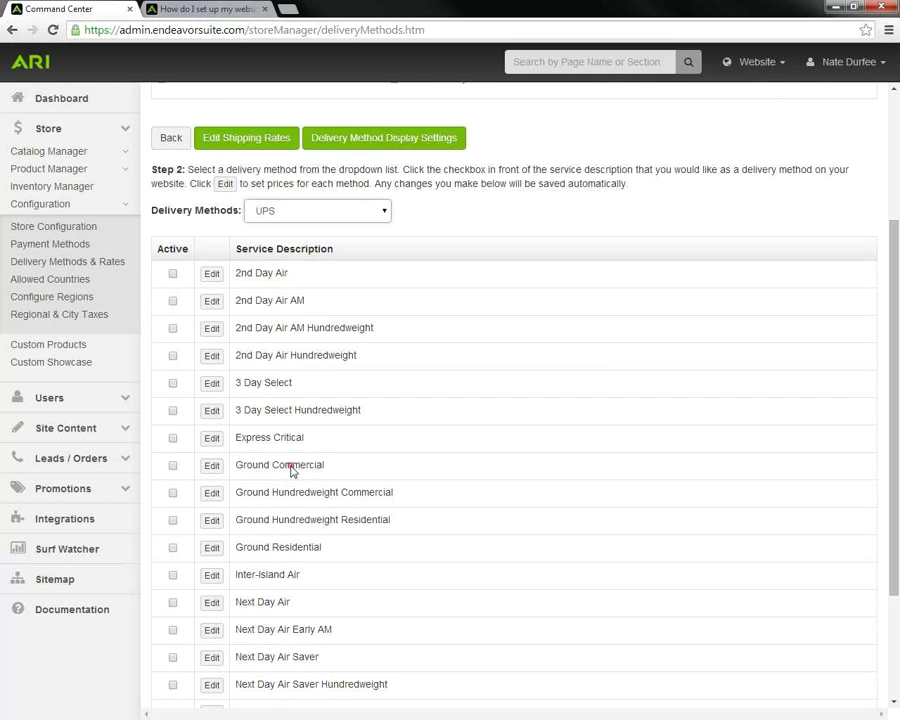
scroll(291, 469, down, 1)
scroll(291, 467, down, 1)
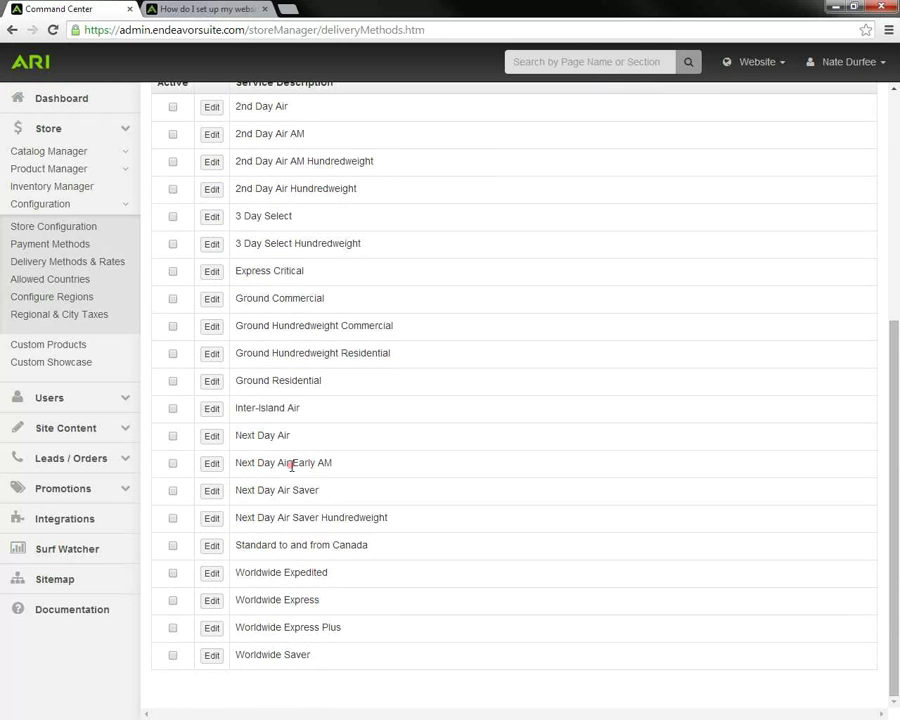
scroll(206, 440, up, 1)
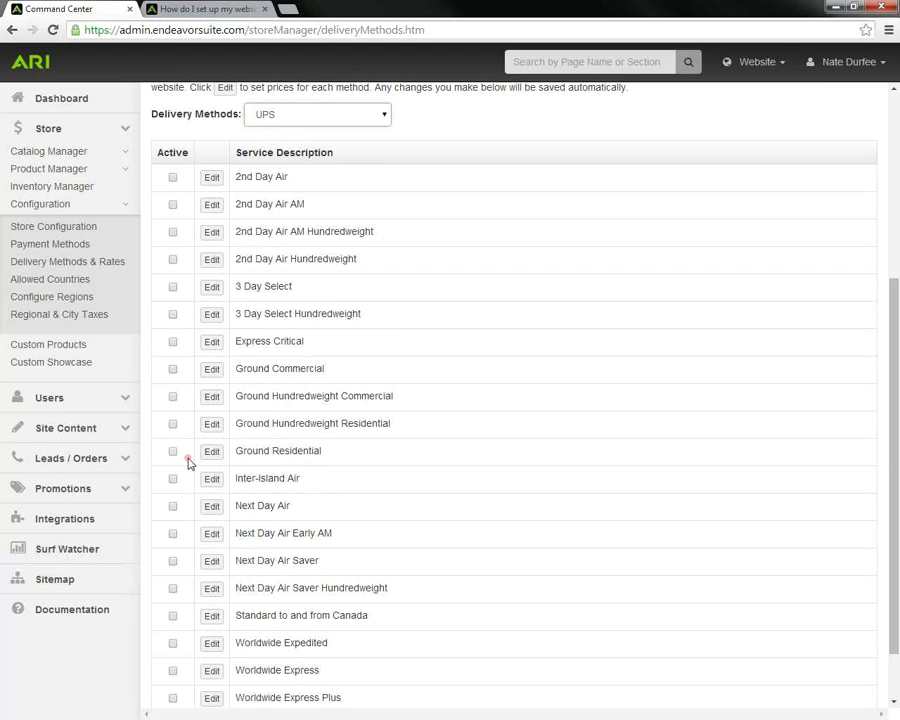
click(173, 451)
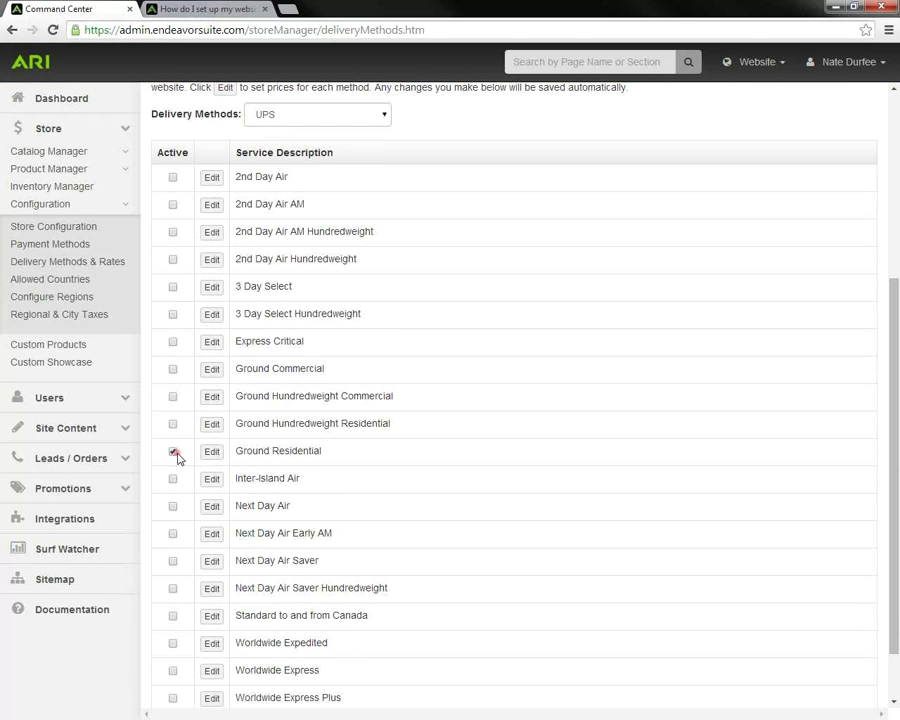
click(211, 455)
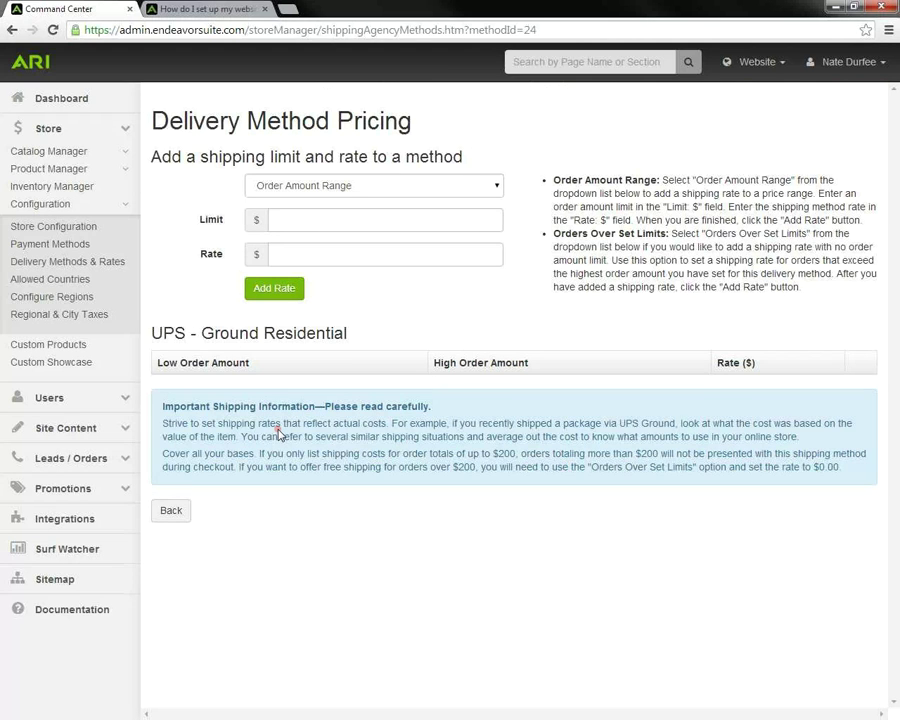
Step: Add the first two order-range tiers: up to $25 at $6.95 and up to $50 at $8.95
click(292, 222)
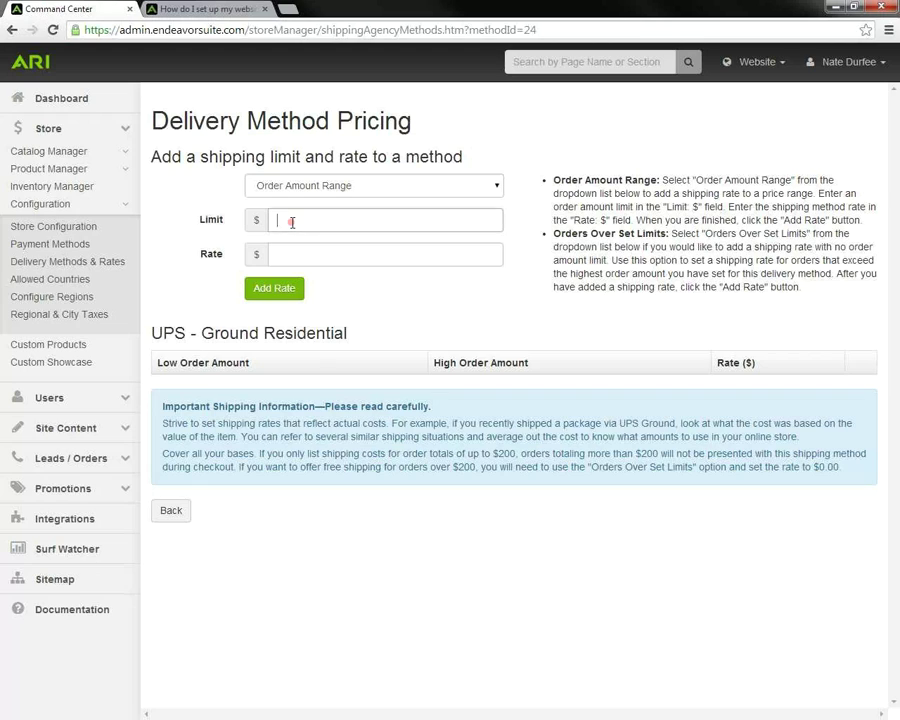
text(25)
click(225, 203)
click(292, 251)
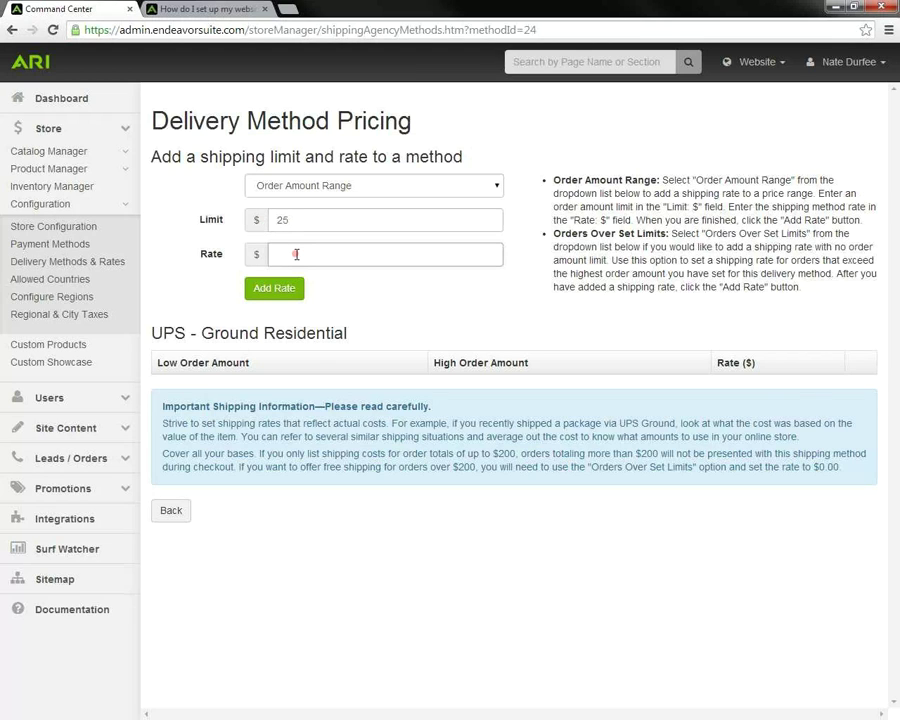
text(6.95)
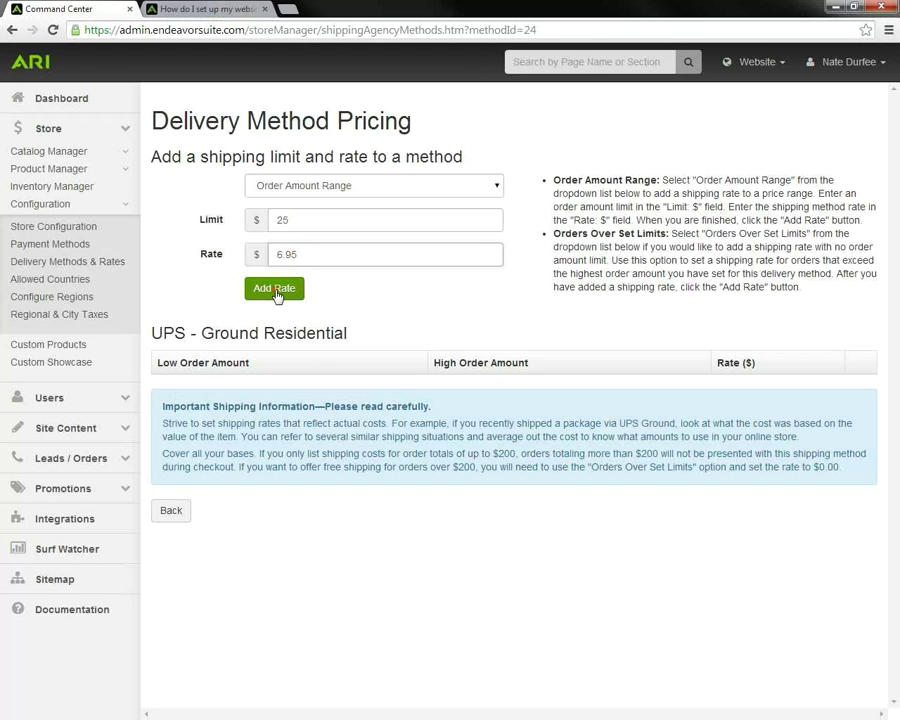
click(275, 290)
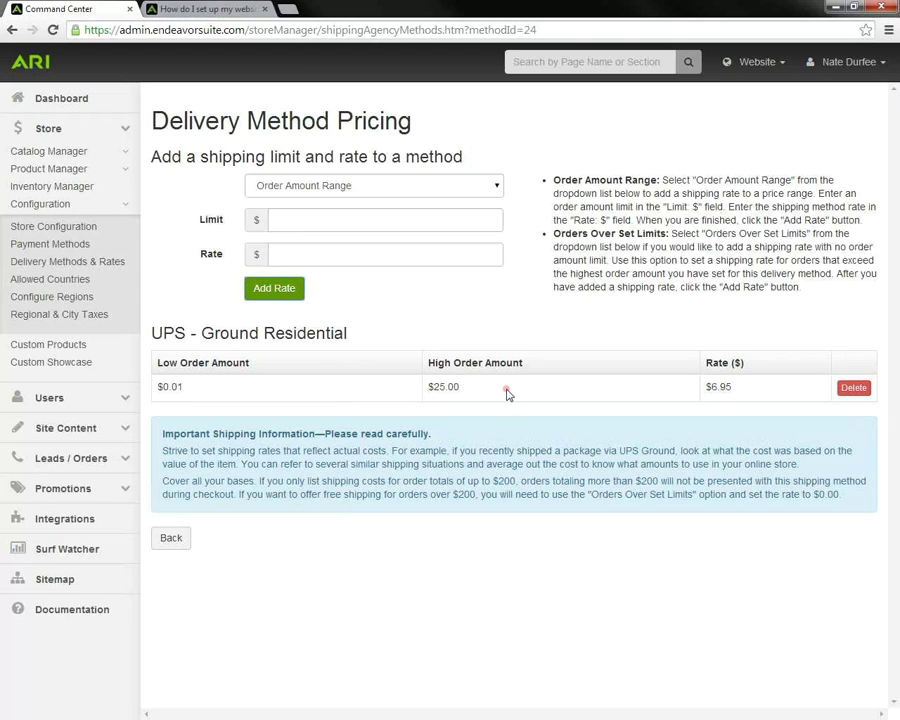
click(310, 220)
text(50)
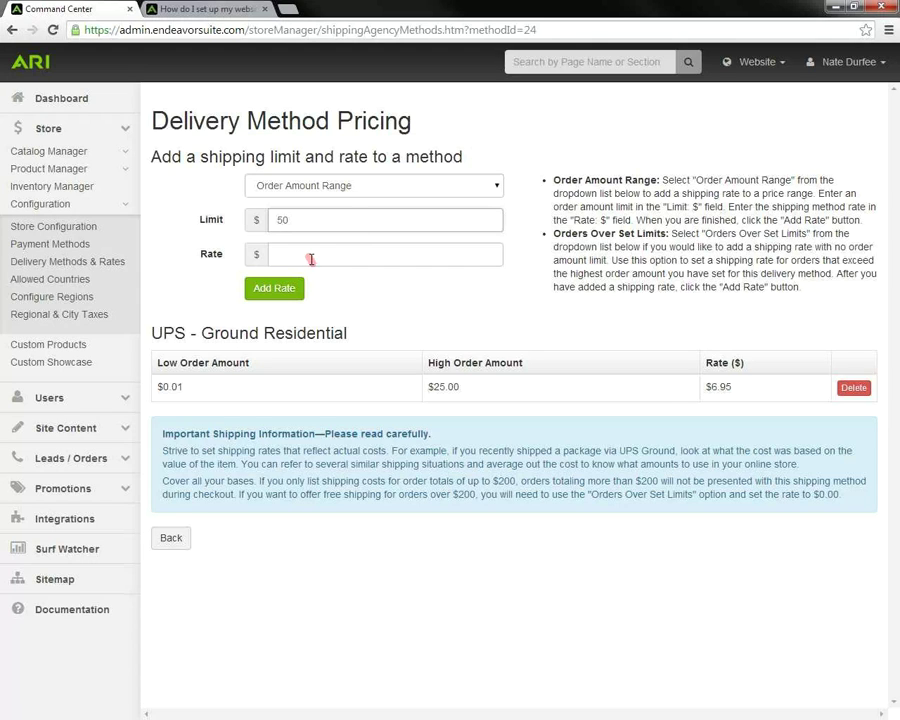
click(308, 254)
click(308, 253)
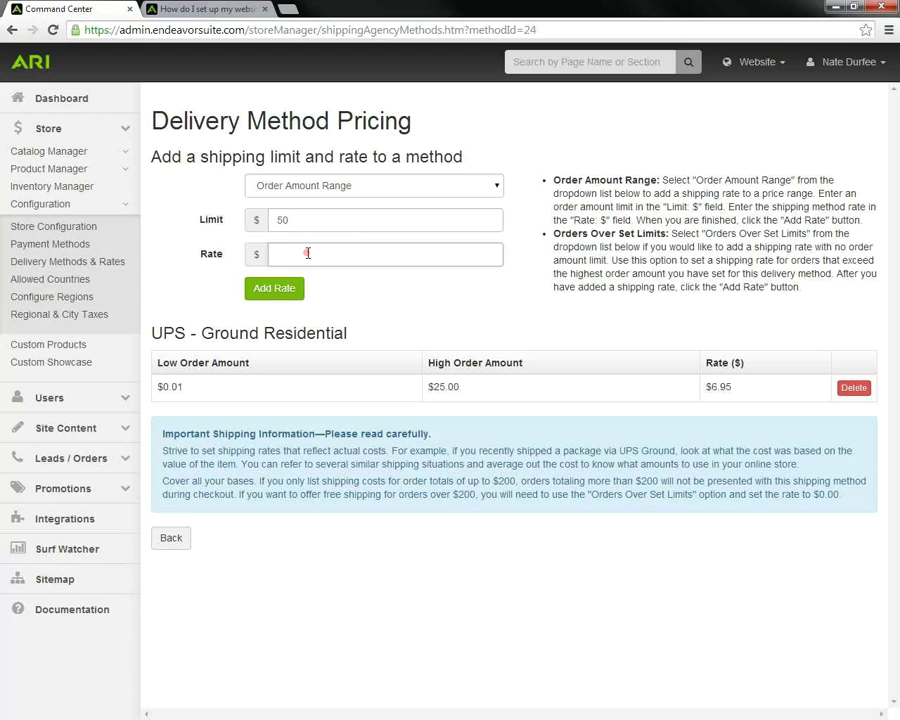
text(8.95)
click(289, 290)
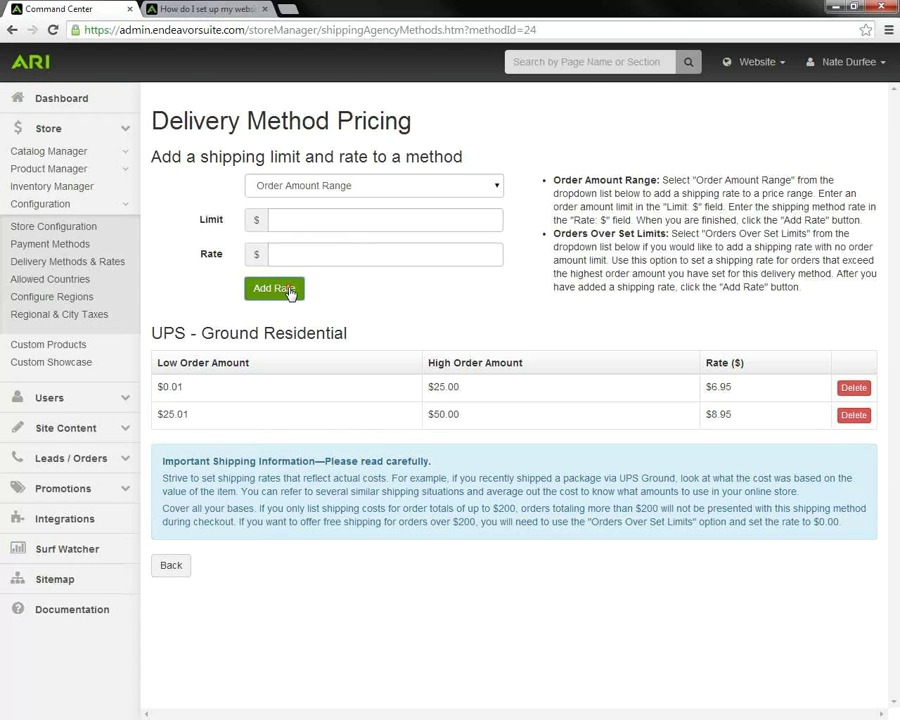
Step: Add the up-to-$75 tier at $11.95, then enter a $100 limit at $14.95
click(297, 221)
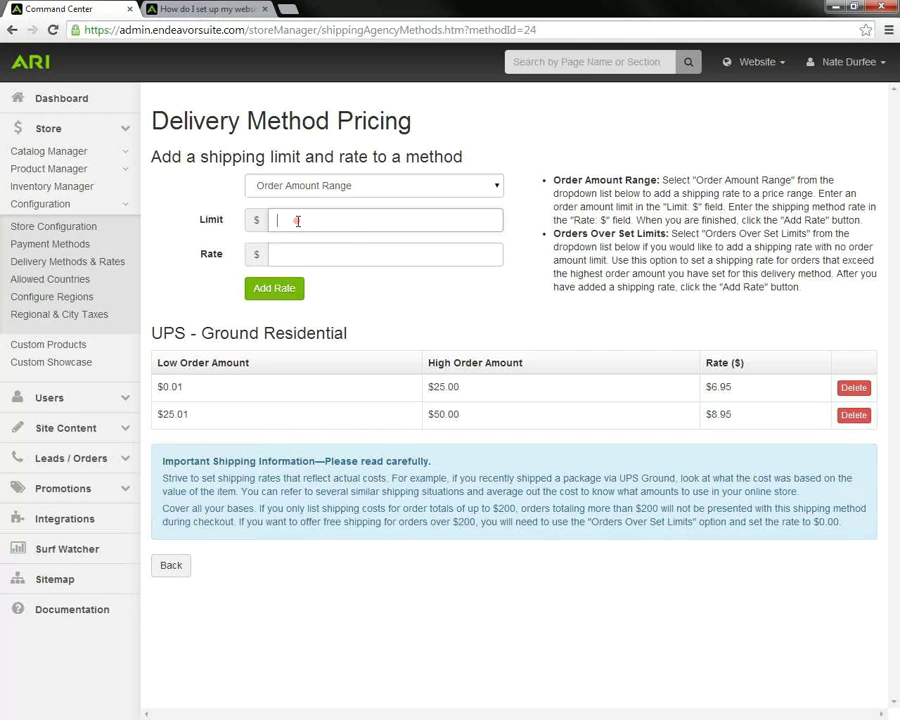
text(75)
click(304, 254)
text(11.95)
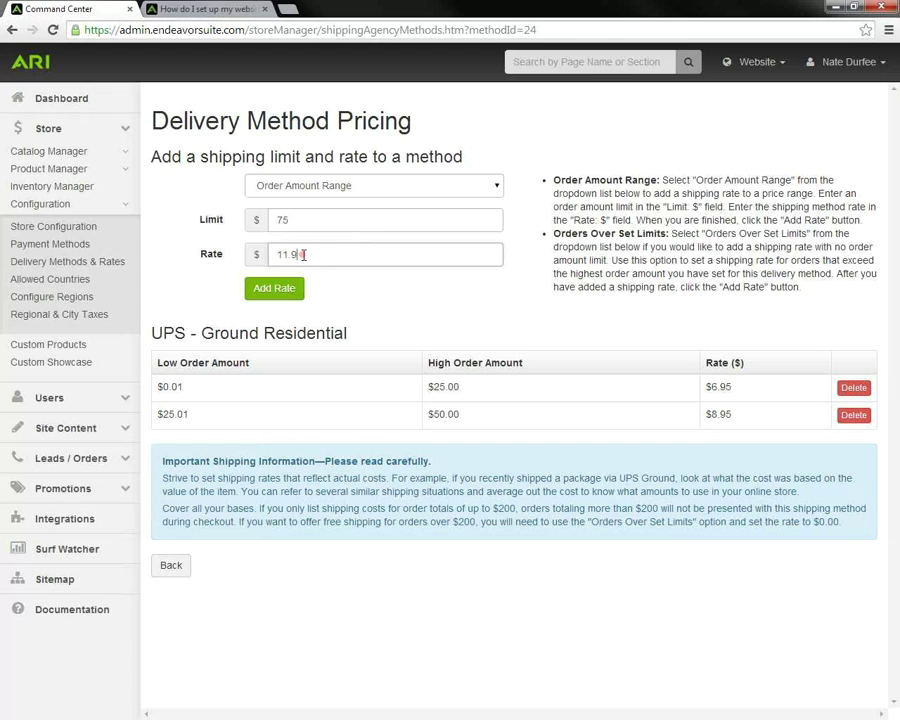
click(305, 290)
click(294, 224)
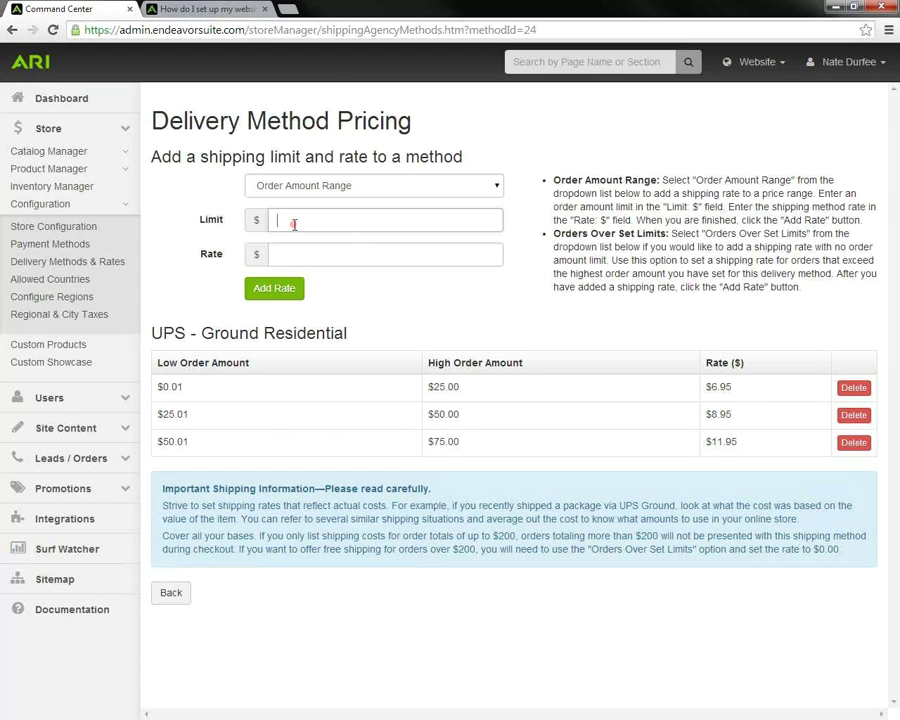
text(100)
click(297, 255)
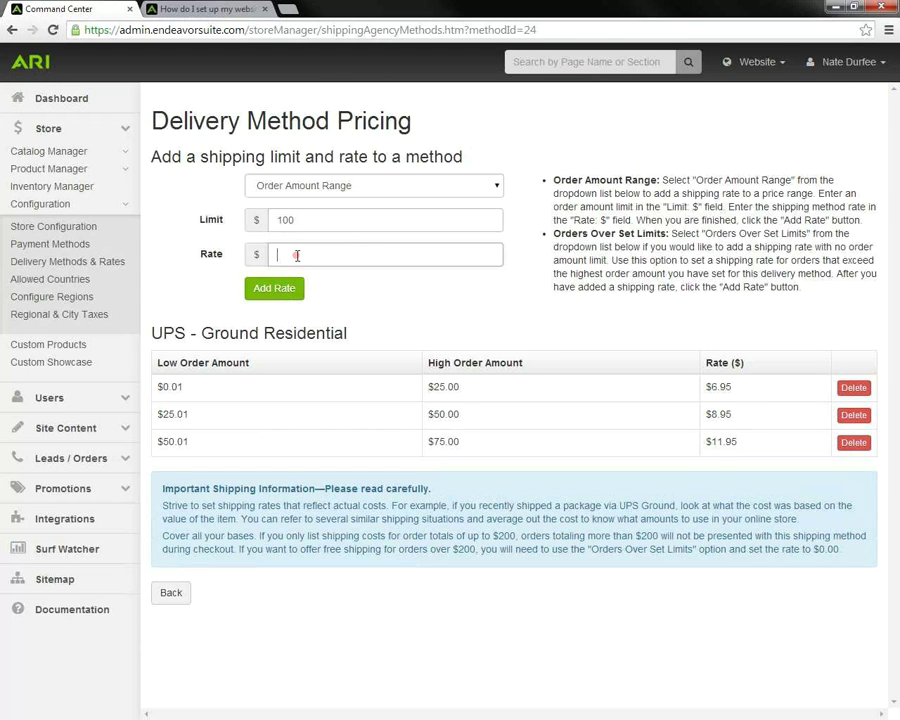
text(14.95)
Step: Add the $75.01–$100.00 tier at $14.95 plus a $0 rate for orders above the limits
click(276, 288)
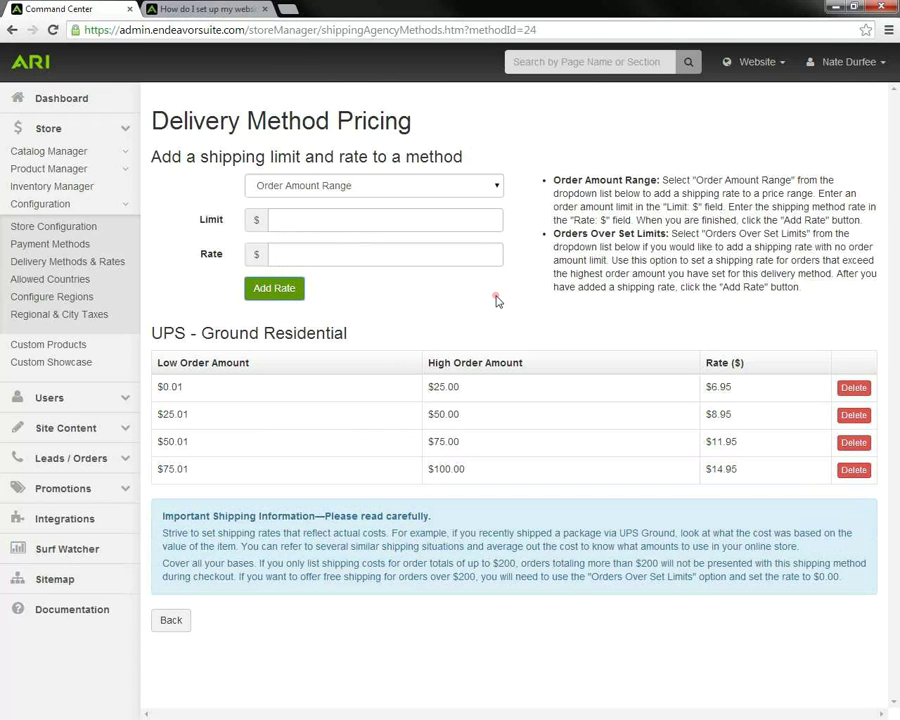
click(498, 192)
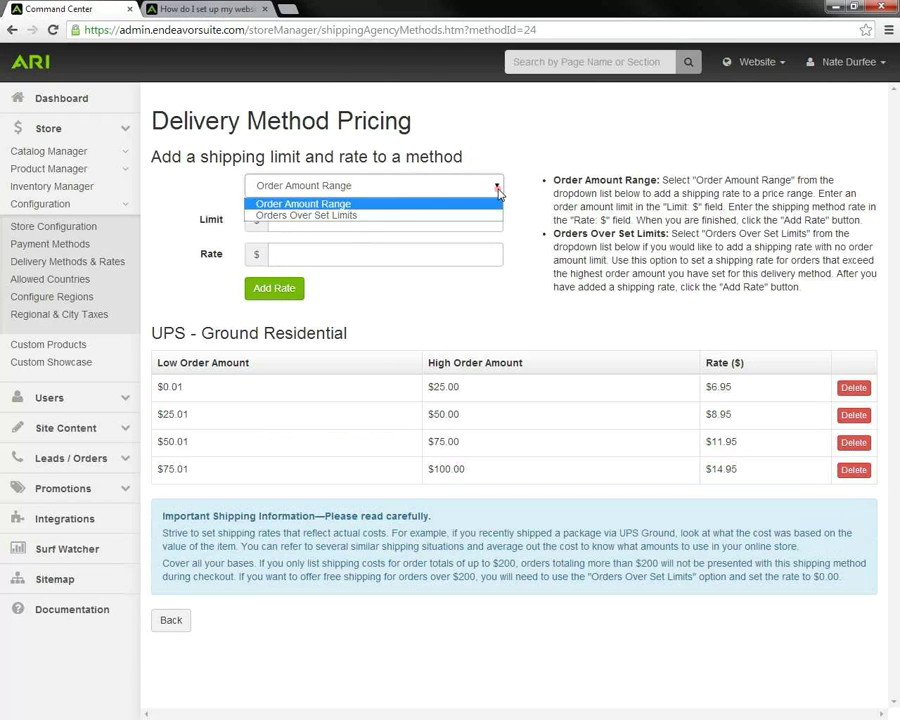
click(414, 303)
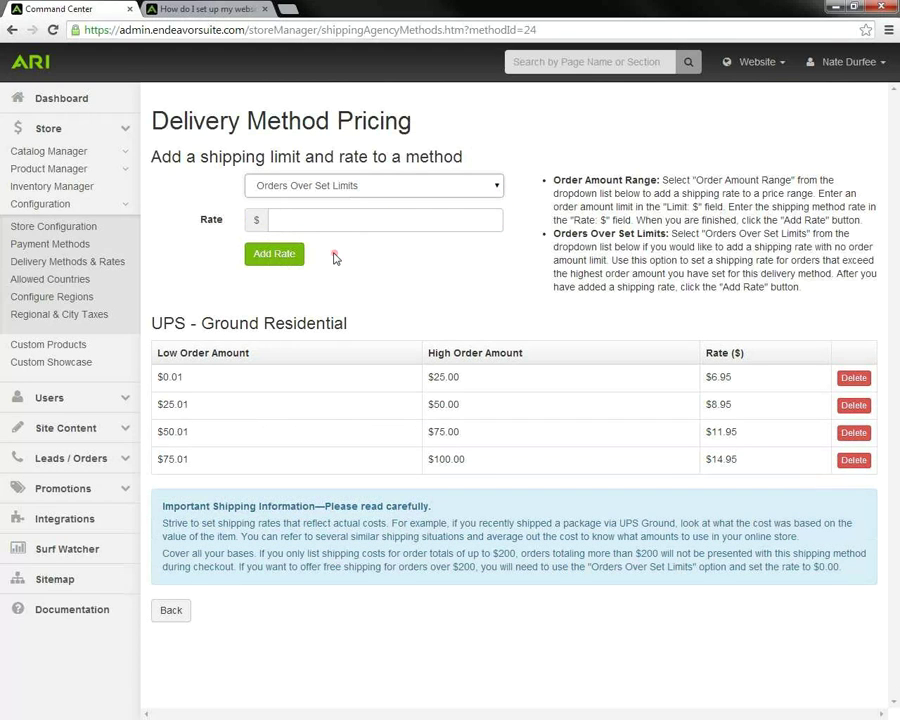
click(296, 221)
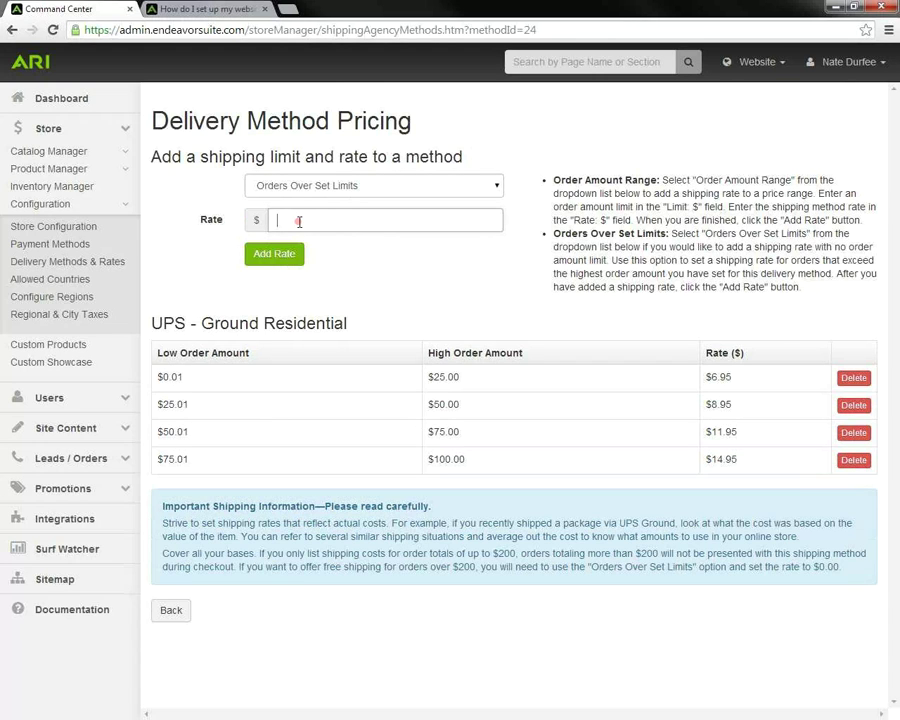
text(0)
click(276, 258)
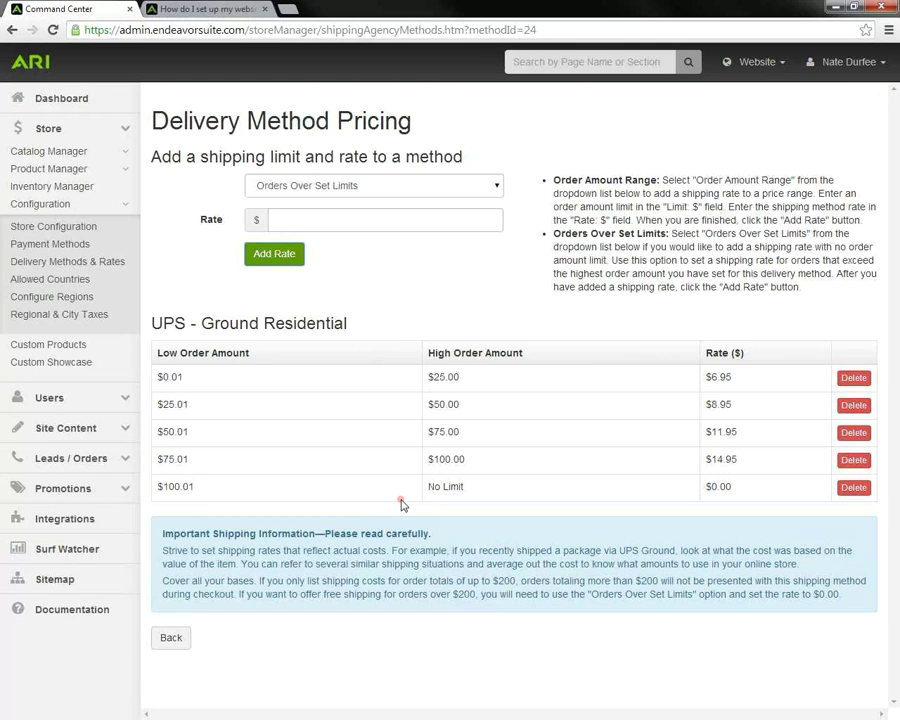
Step: Delete the $100.01 no-limit tier and add an Order Amount Range tier up to $200 at $18.95
click(853, 487)
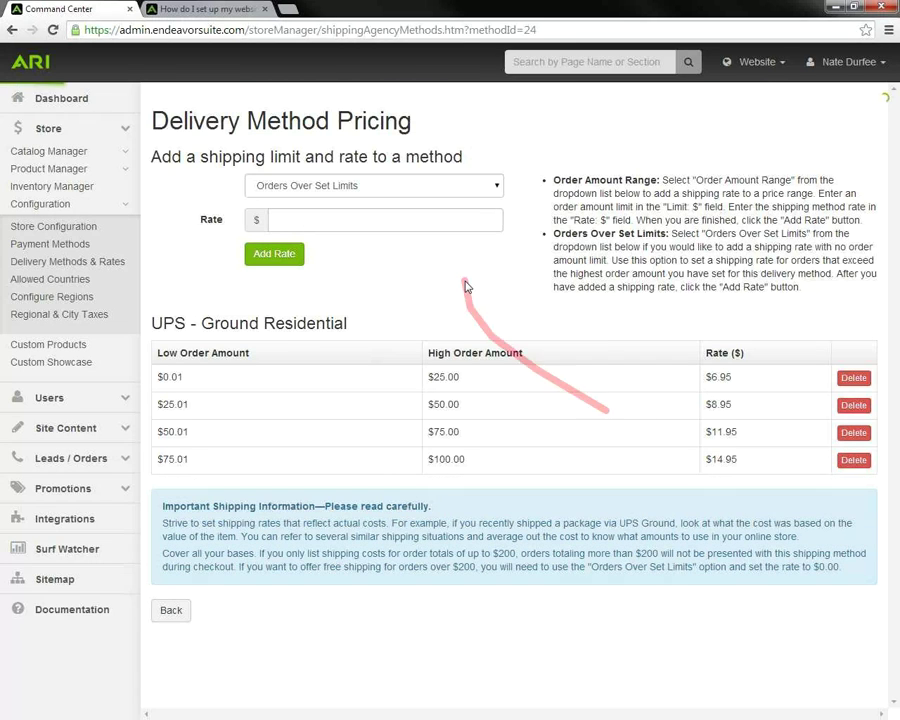
click(500, 188)
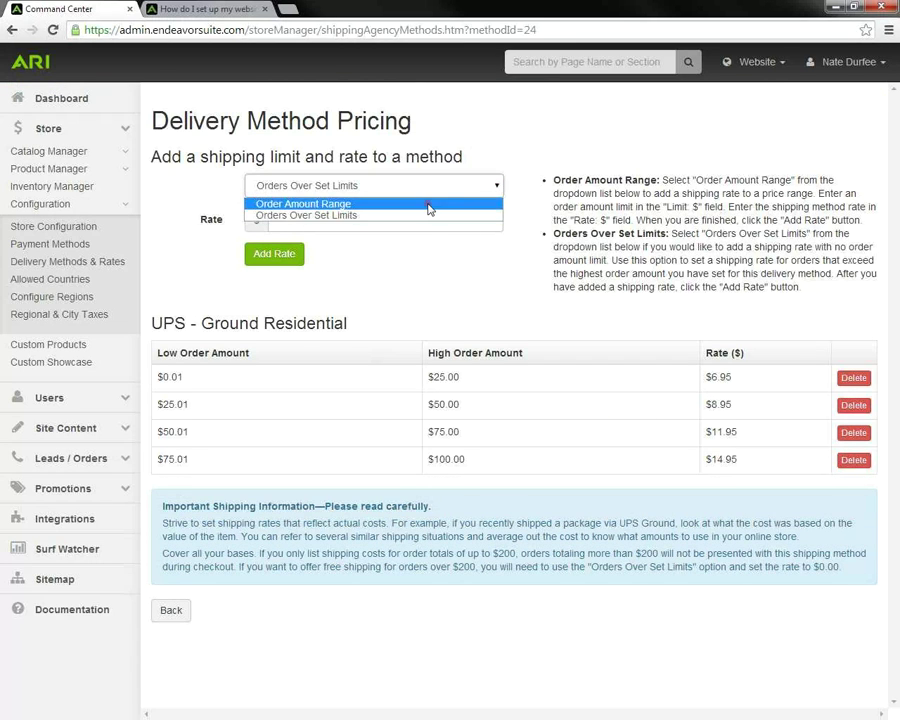
click(428, 204)
click(300, 221)
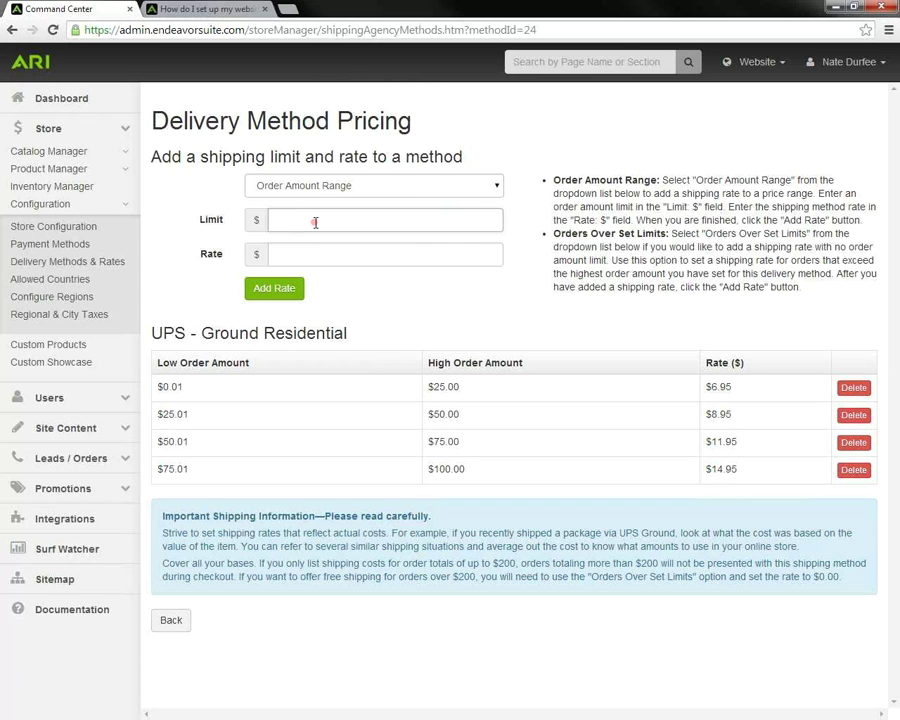
text(200)
click(310, 251)
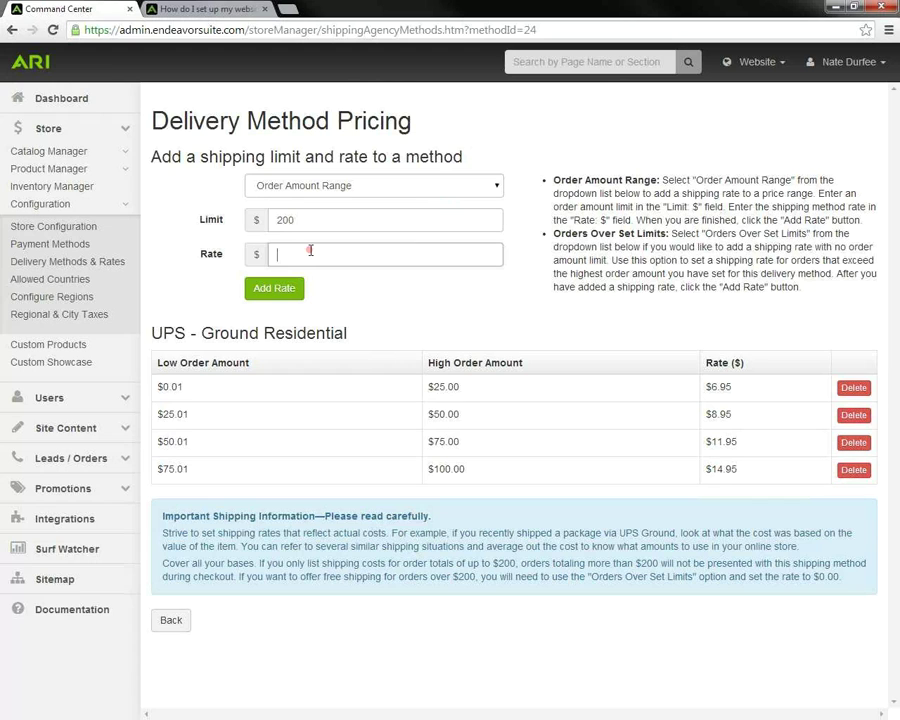
text(18.95)
click(268, 289)
Step: Add tiers up to $300 at $22.95 and up to $400 at $26.95
click(290, 220)
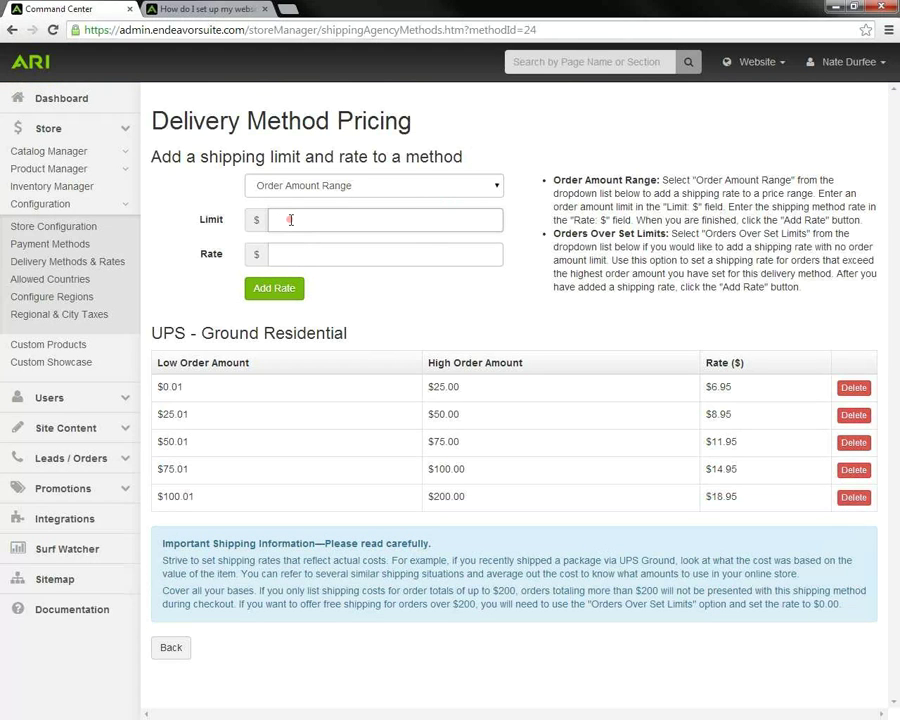
text(300)
click(295, 254)
text(22)
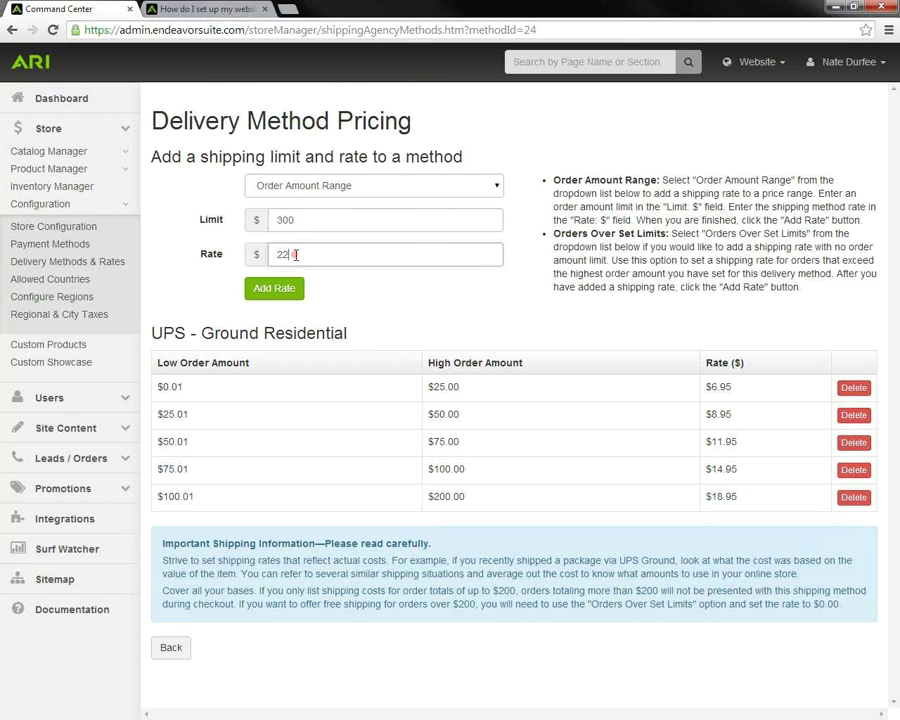
text(.95)
click(259, 291)
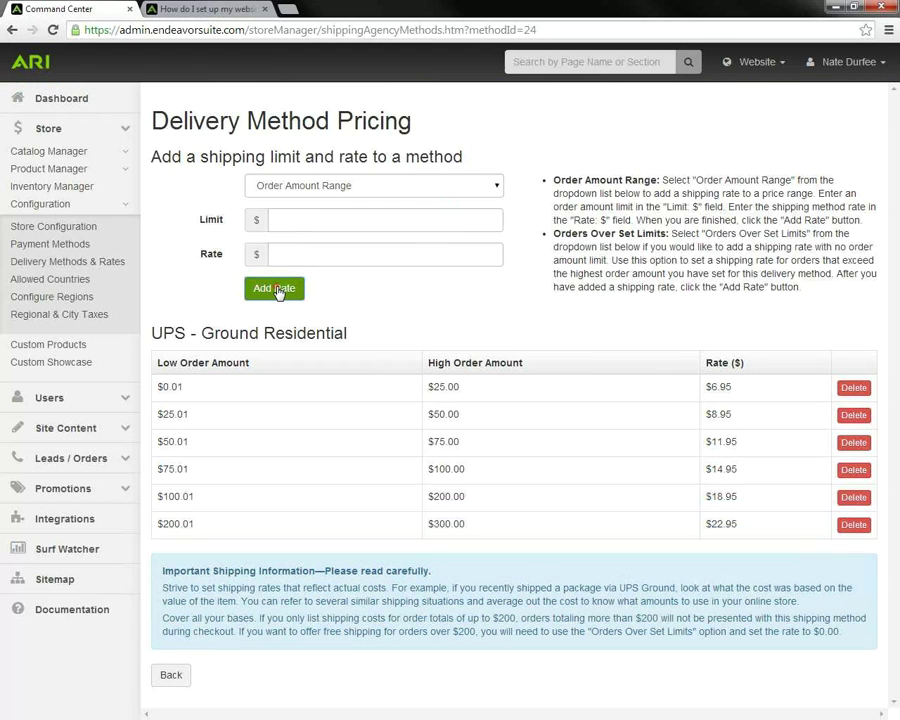
click(298, 222)
text(400)
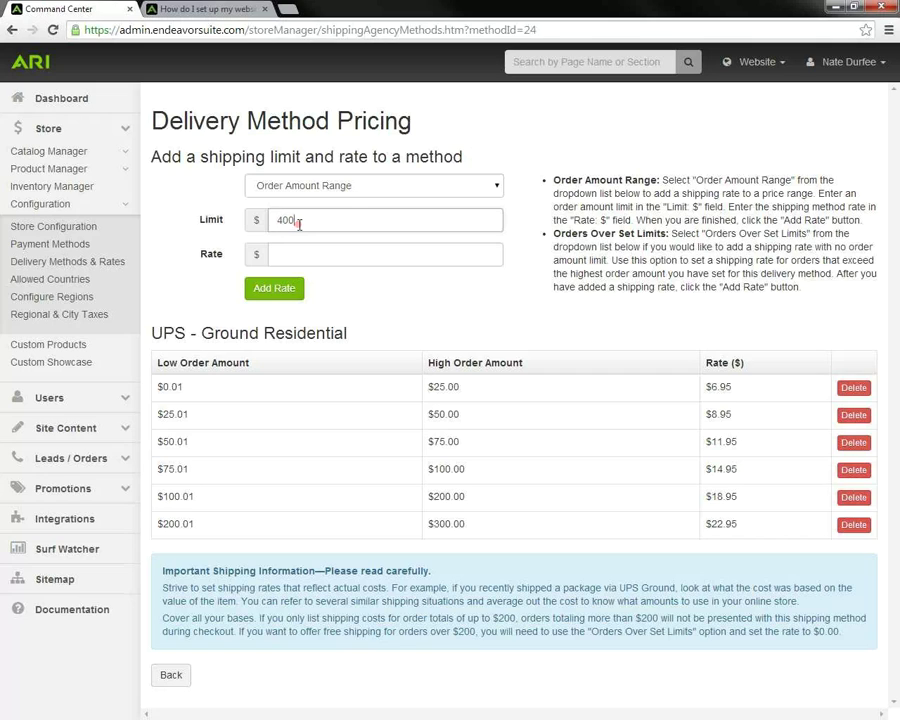
click(310, 249)
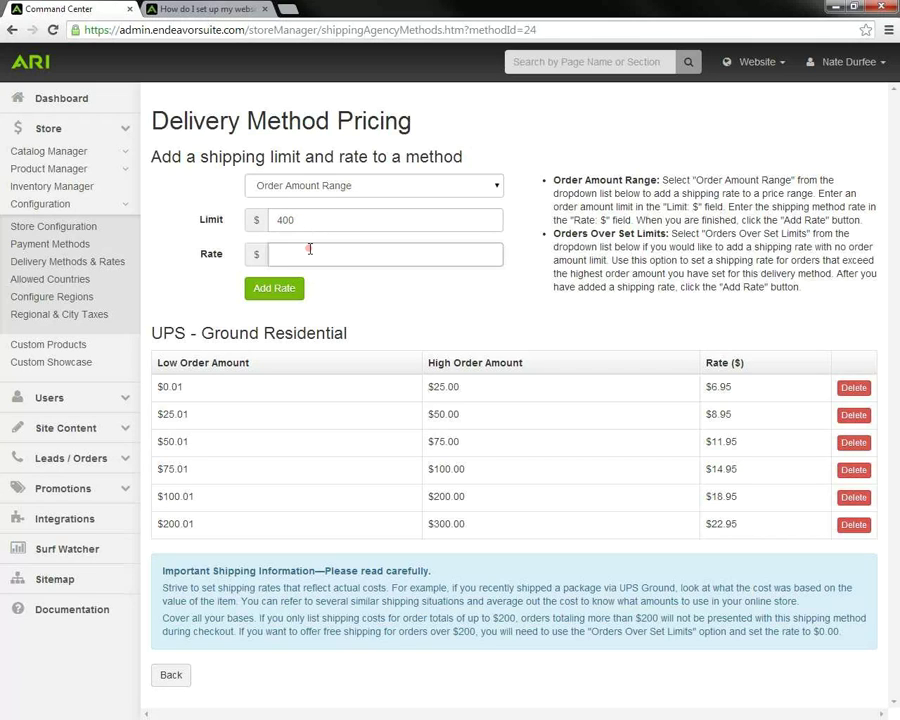
text(26.95)
click(274, 292)
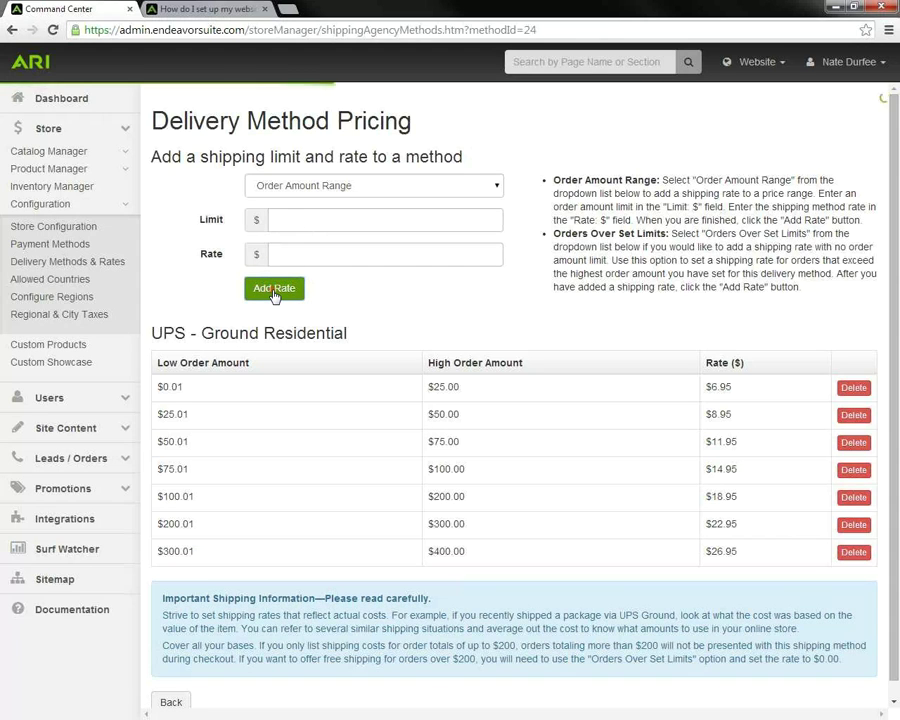
Step: Enter a $500 order limit with a $29.95 rate
click(310, 218)
text(5)
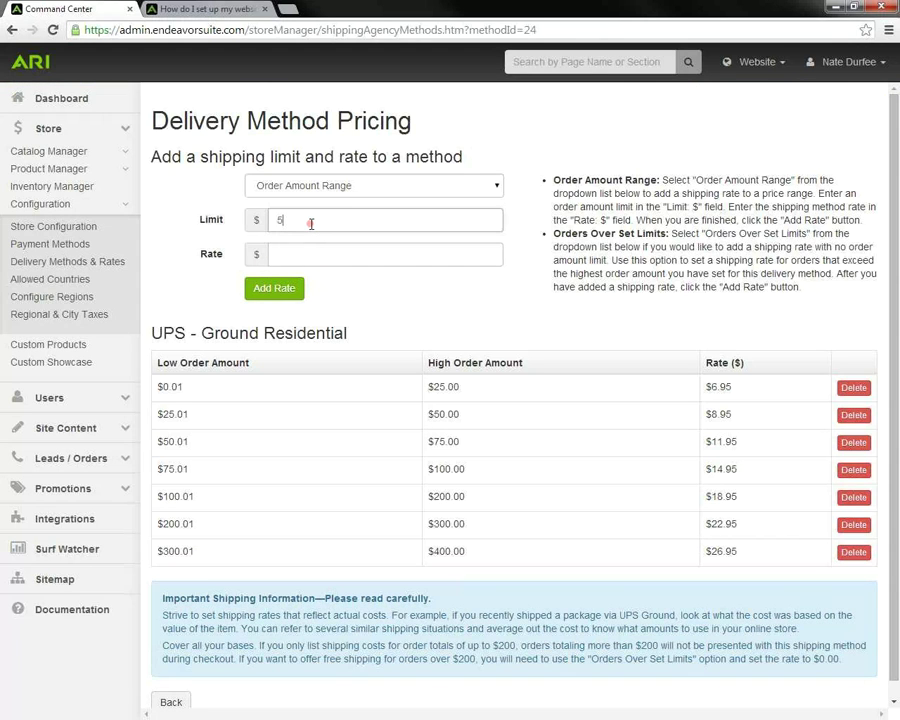
text(00)
click(306, 252)
text(29)
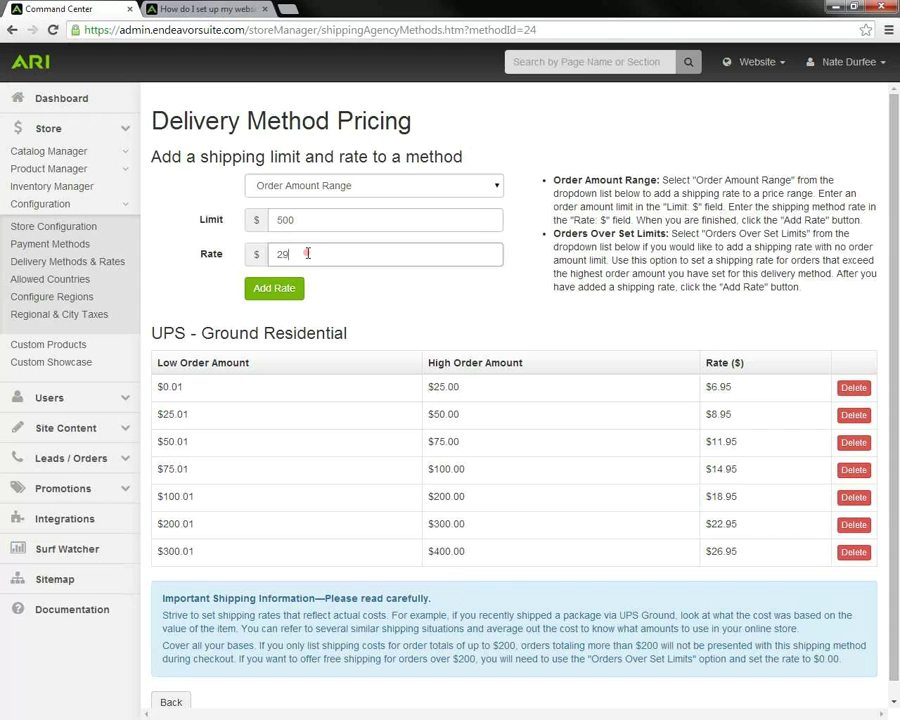
text(.95)
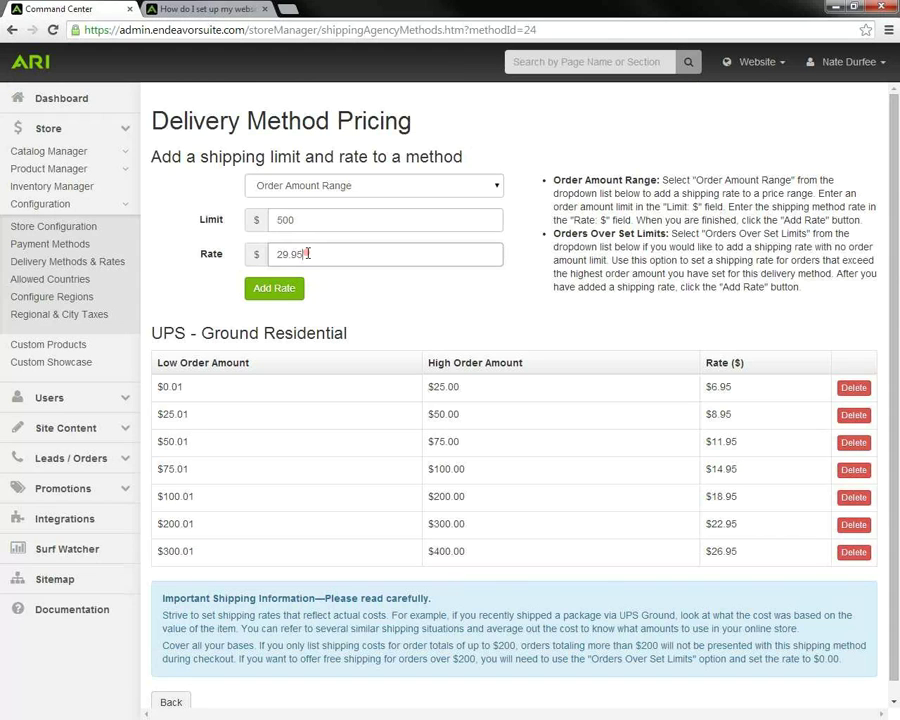
Step: Add the $400.01–$500.00 tier at $29.95, then an Orders Over Set Limits tier at rate 0 above $500
click(271, 291)
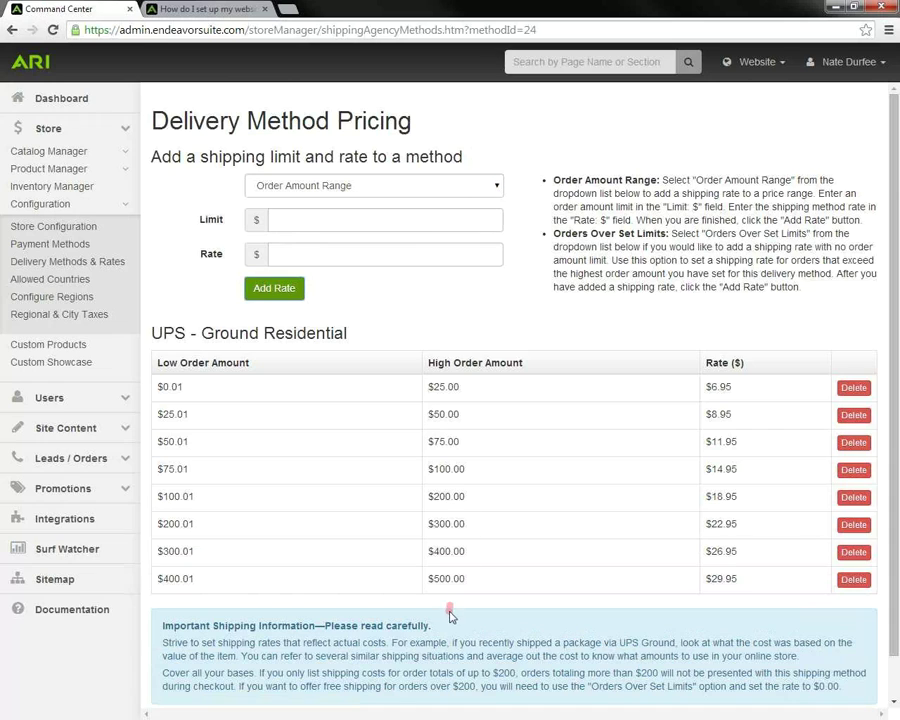
click(500, 188)
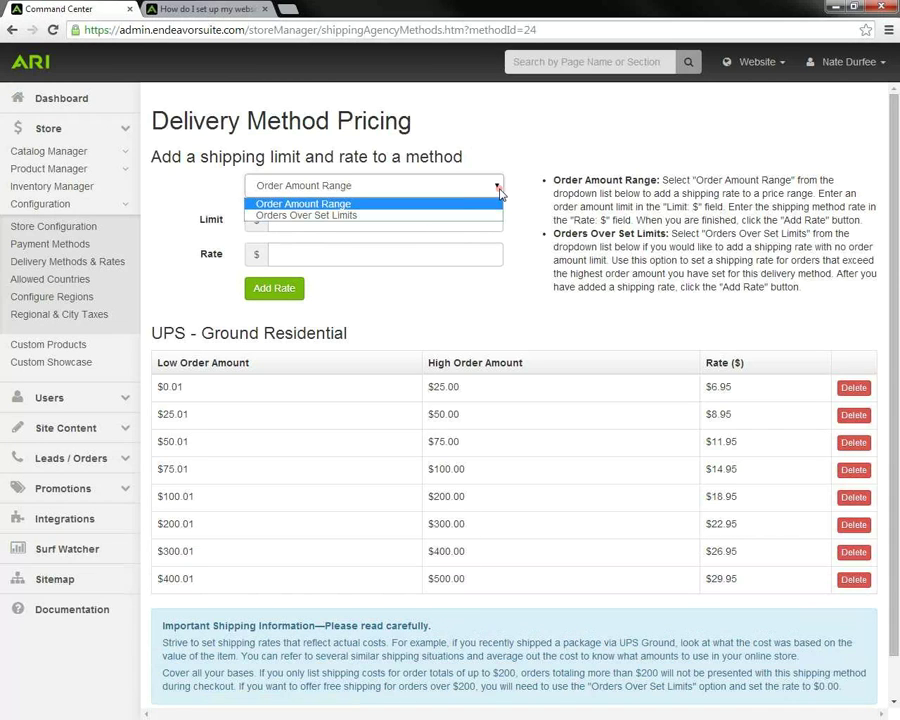
click(345, 204)
click(340, 219)
text(0)
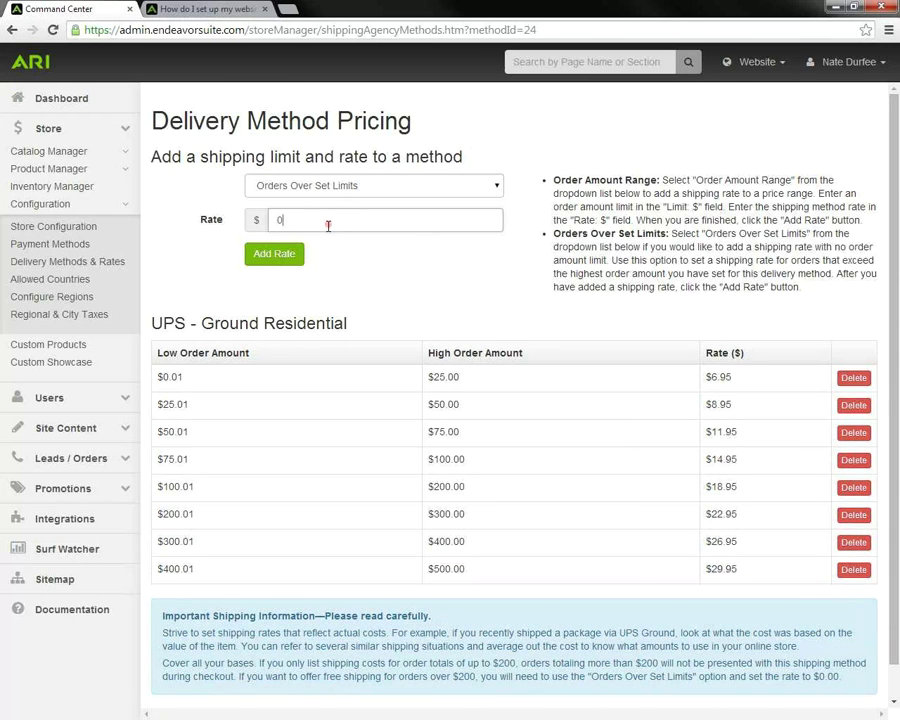
click(271, 256)
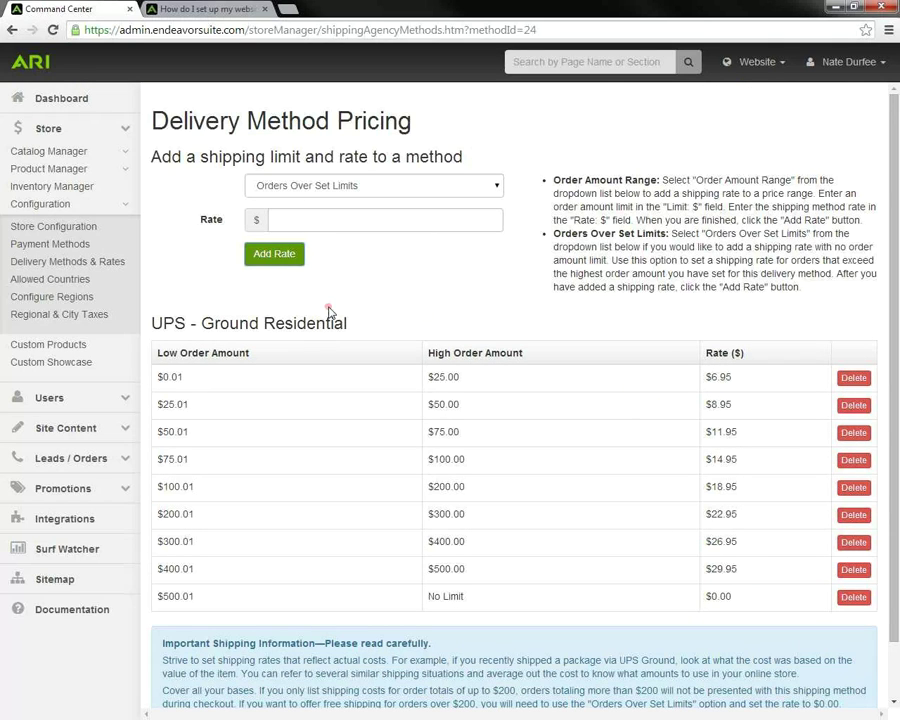
Step: Check United States under Allowed Countries, then view the Store Regions page with Minnesota selected
click(45, 281)
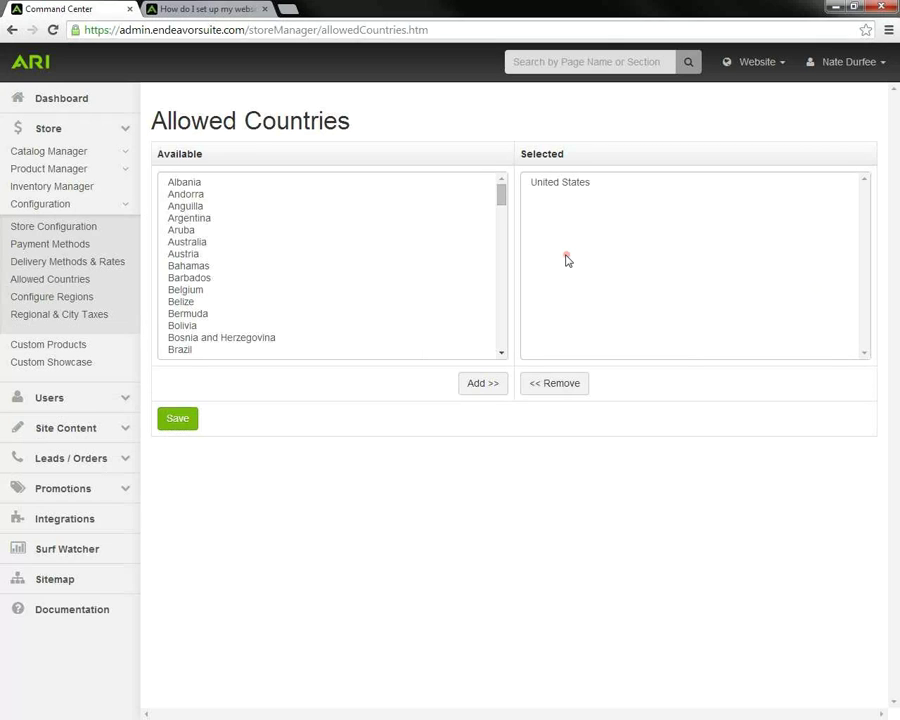
click(53, 298)
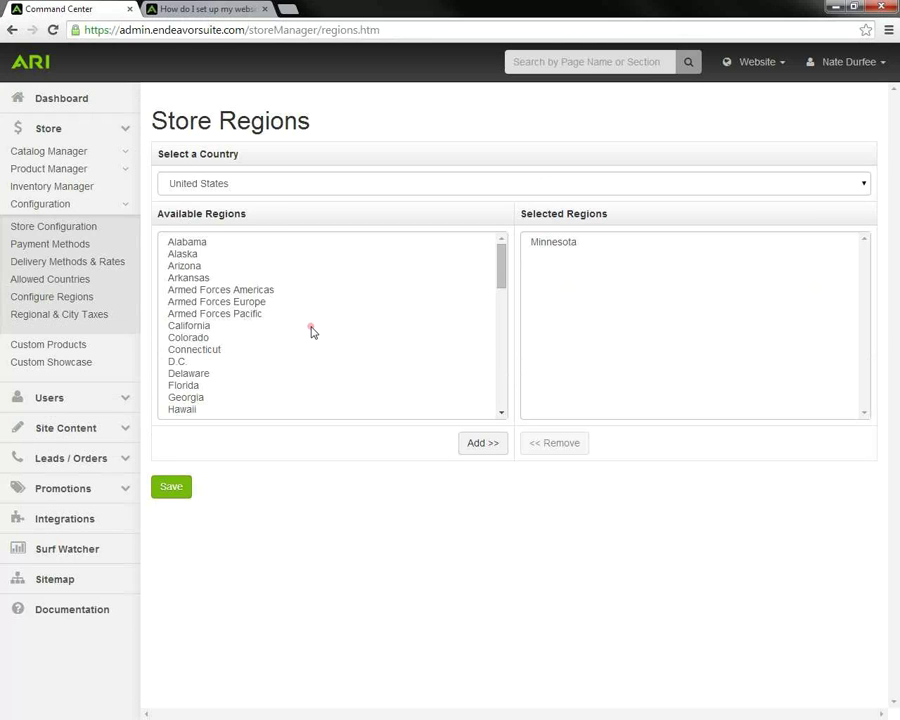
Step: Display the Regional and City Taxes page and select Minnesota's 6.875% effective tax rate
click(68, 316)
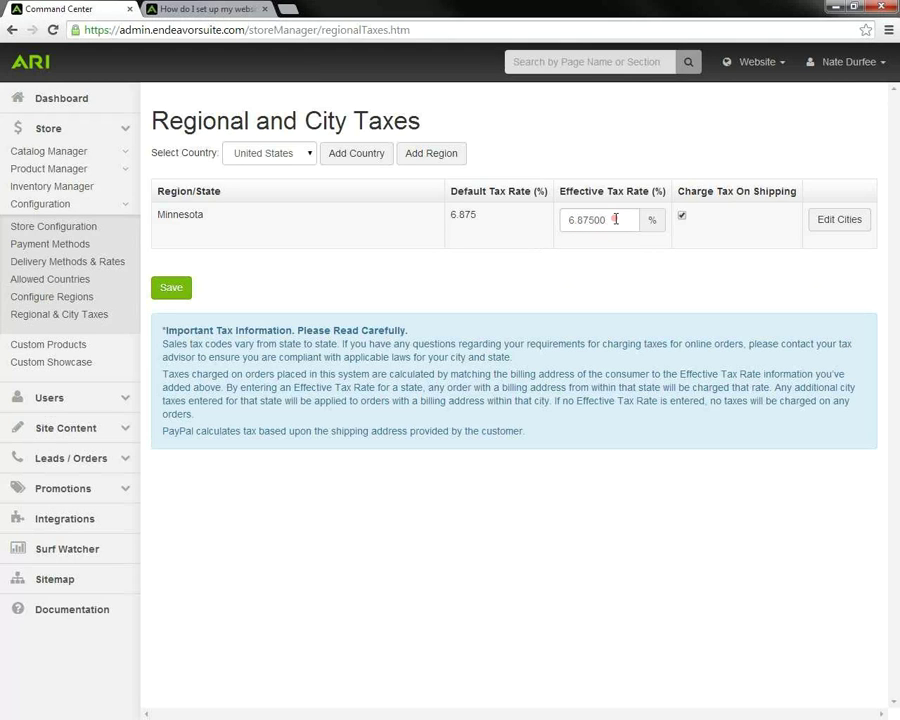
drag(618, 222, 543, 221)
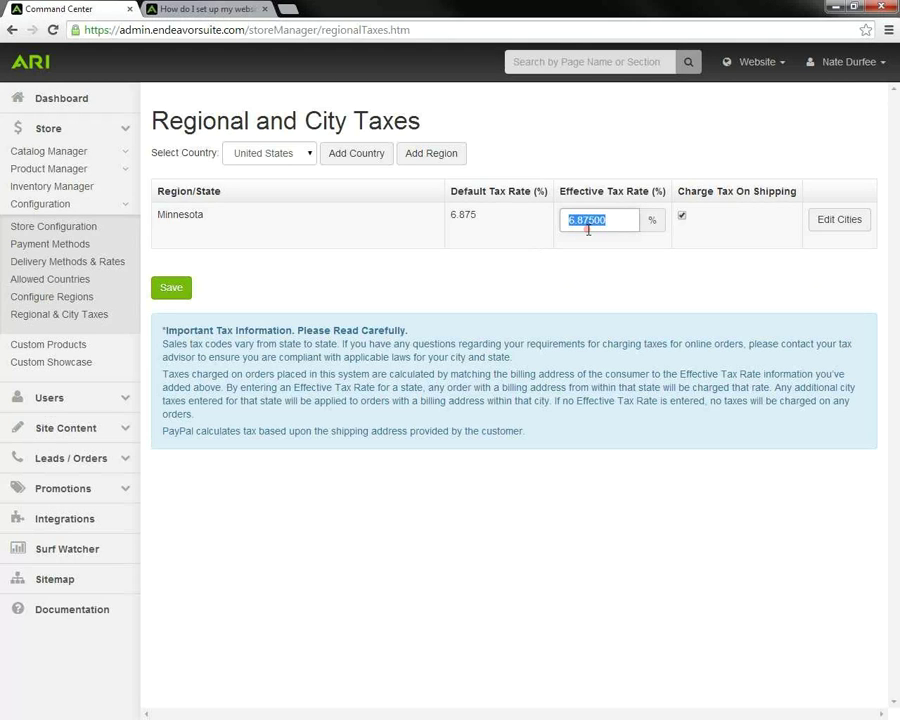